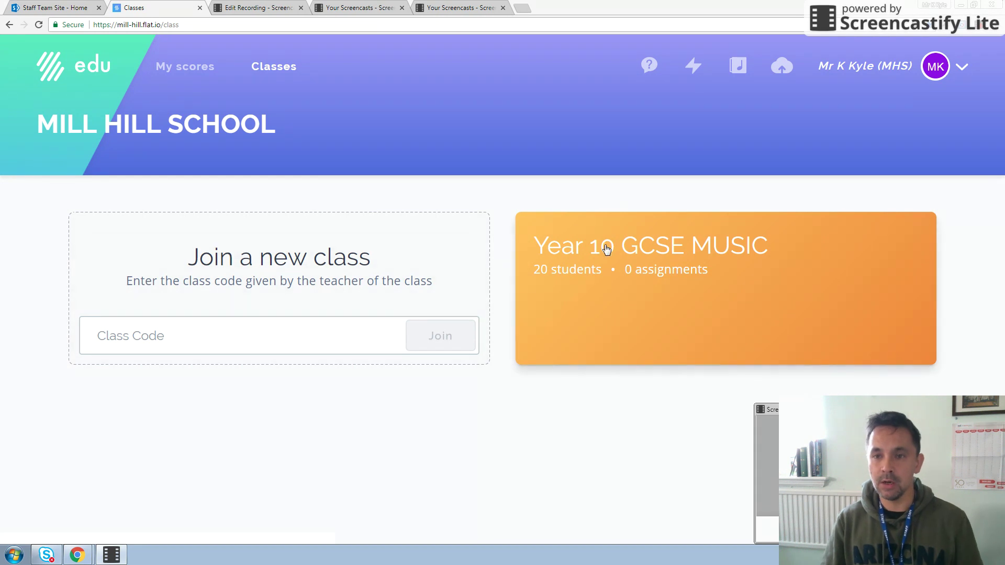
# - Start a new private score titled 'Frère Jacques' and continue to instrument selection
pyautogui.click(738, 71)
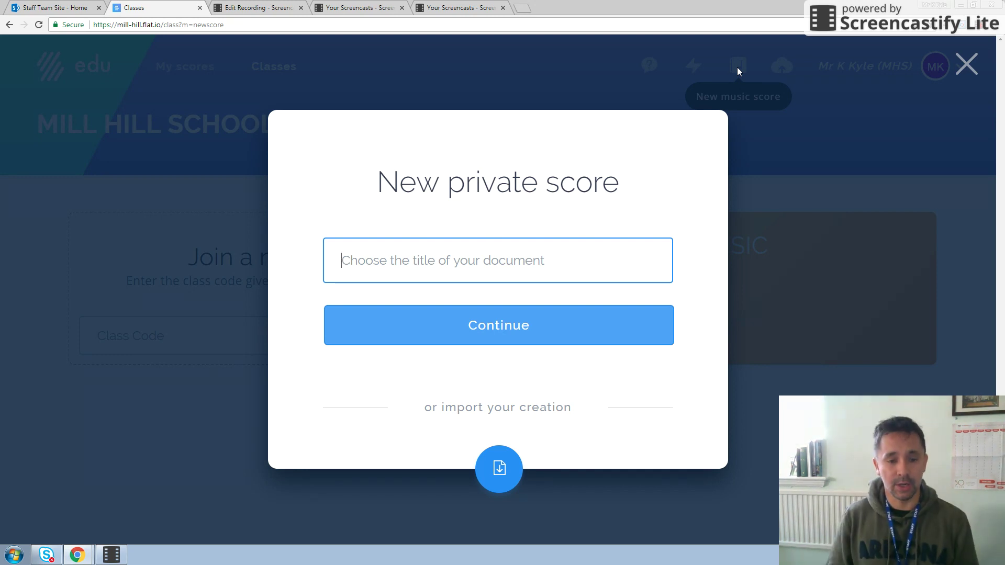
pyautogui.write('F')
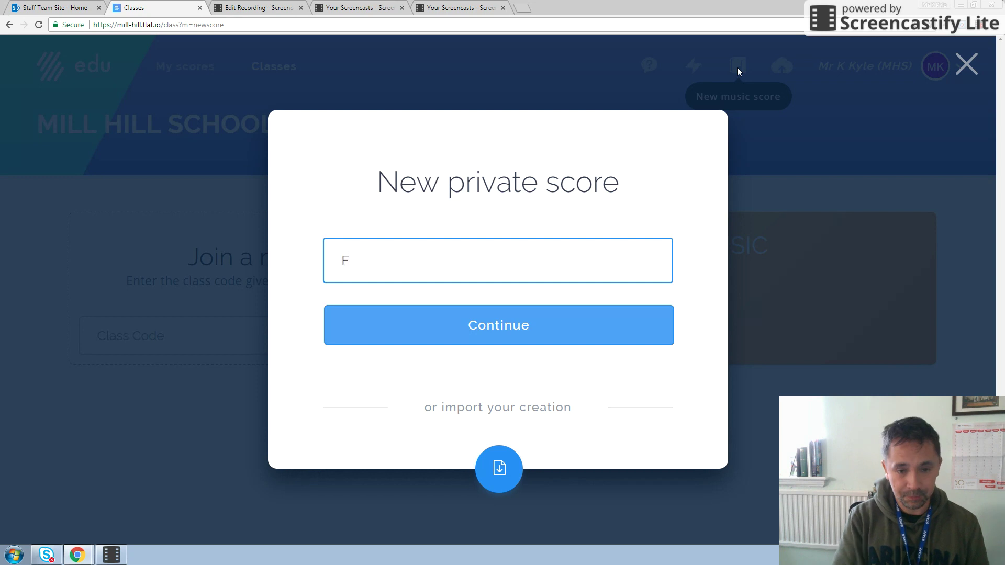
pyautogui.write('r')
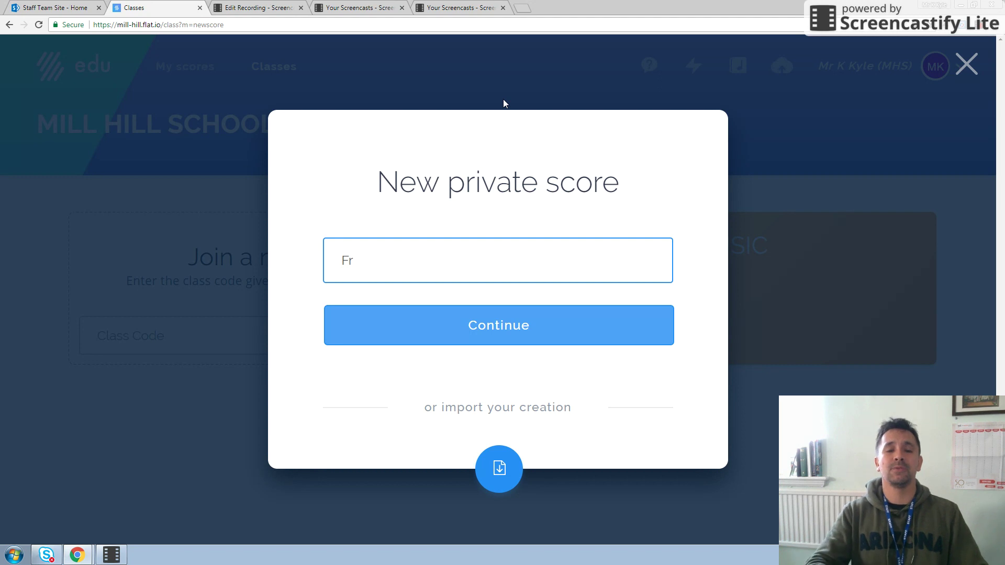
pyautogui.write('è')
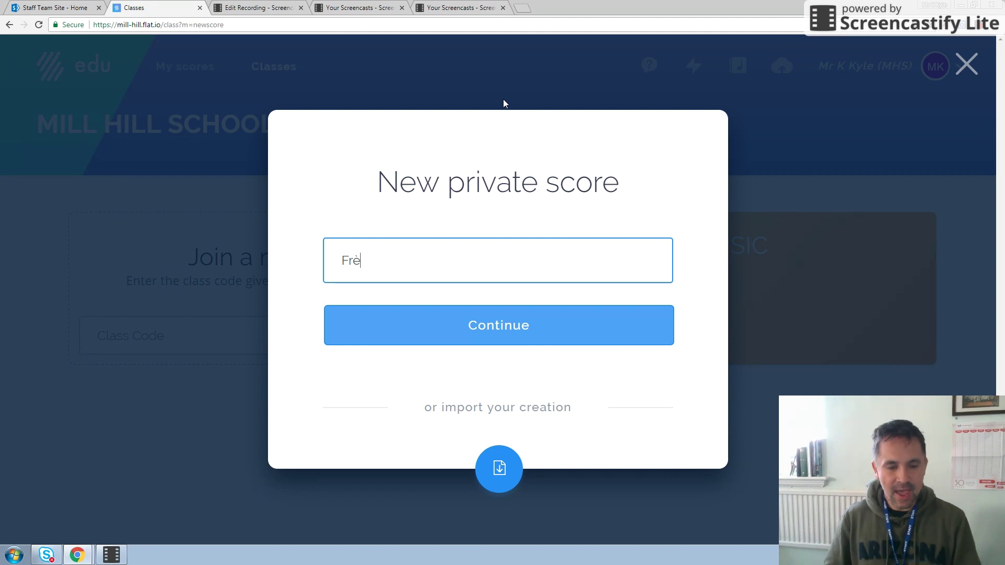
pyautogui.write('re')
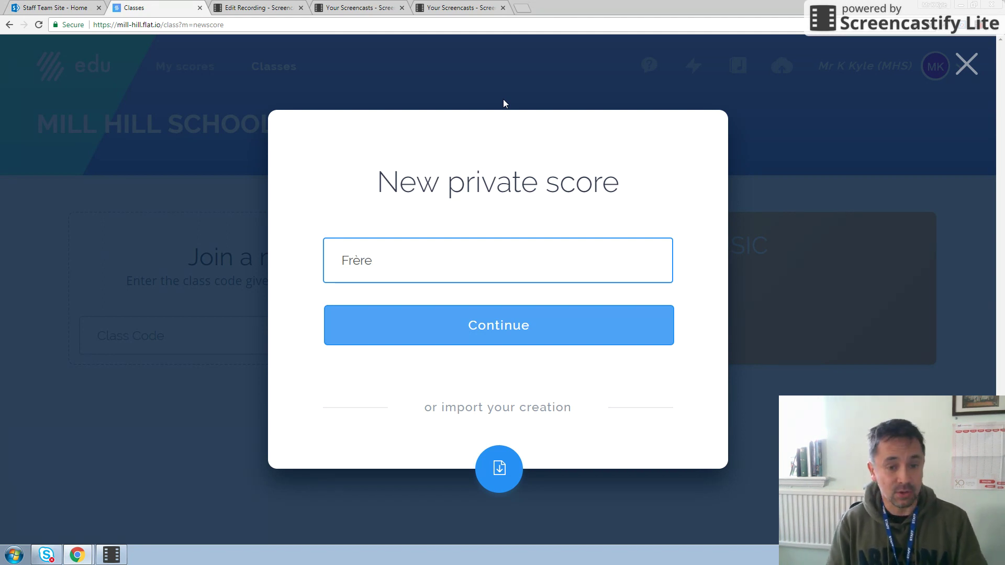
pyautogui.write(' Jacques')
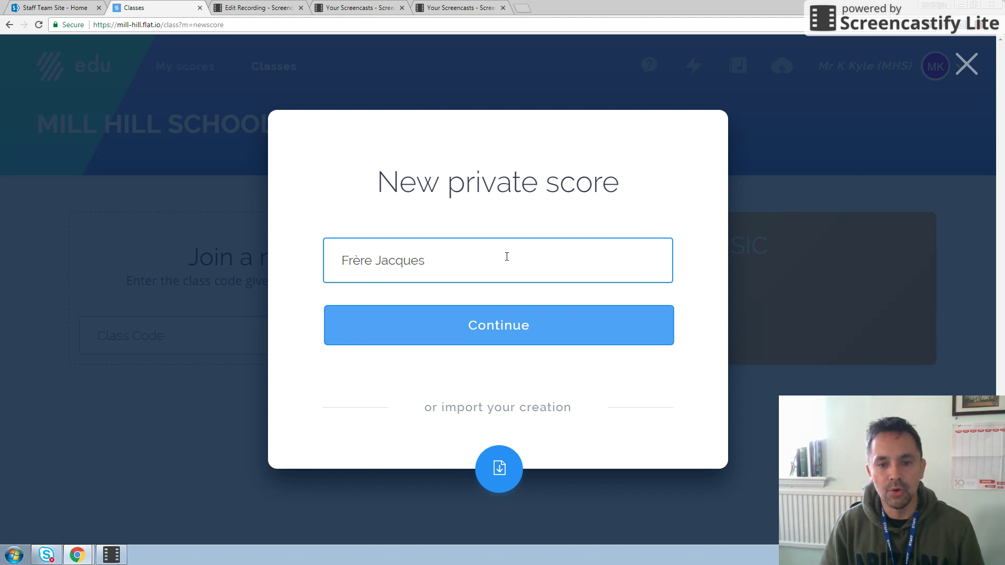
pyautogui.click(506, 329)
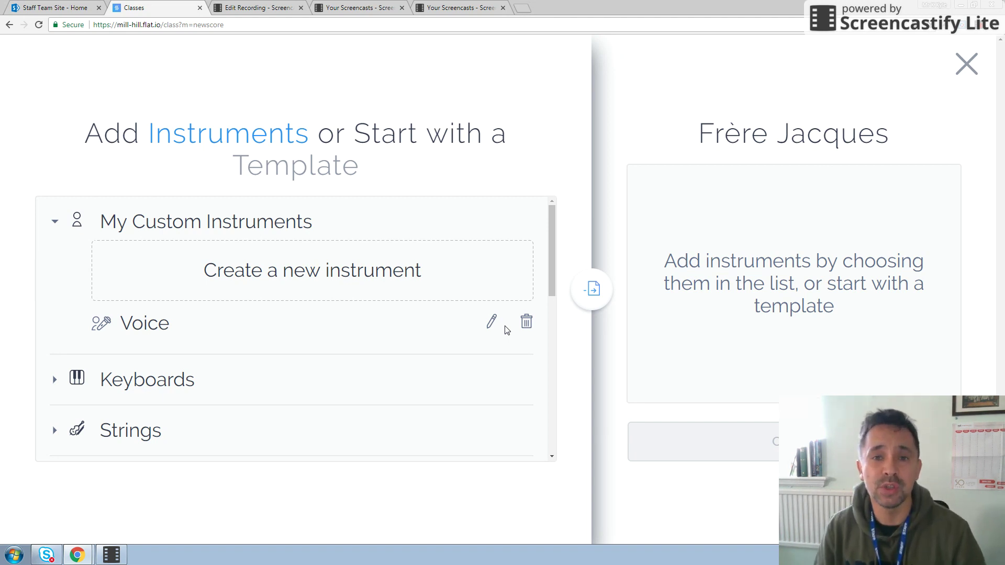
# - Add a single Flute part from the Woodwind group and create the score
pyautogui.moveTo(551, 276); pyautogui.dragTo(551, 337)
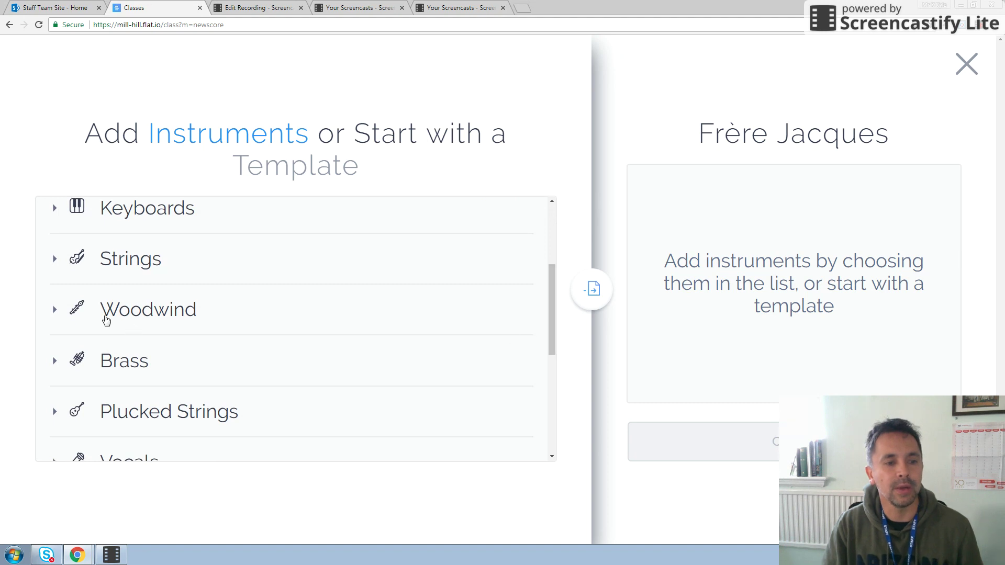
pyautogui.scroll(3, 554, 224)
pyautogui.scroll(-3, 553, 224)
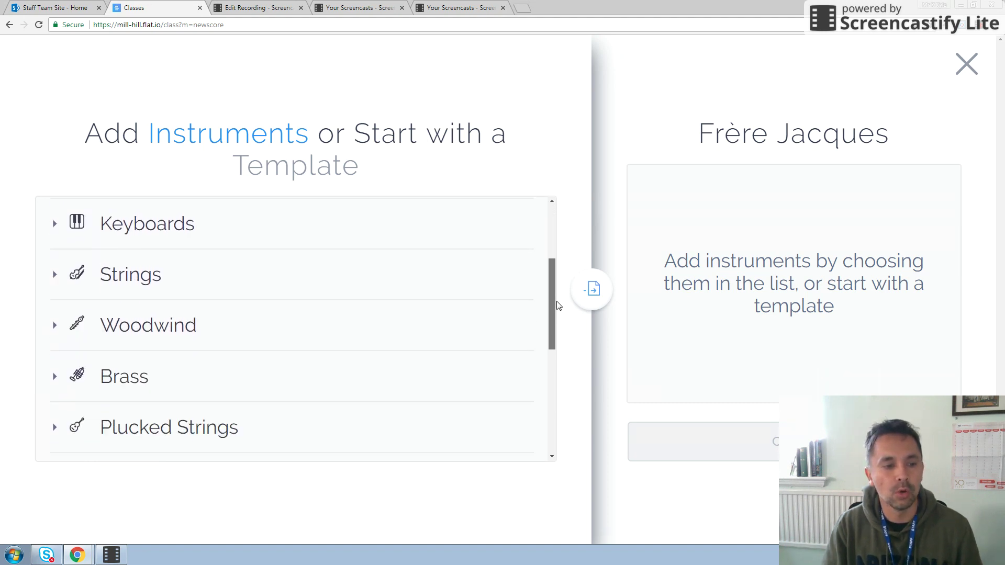
pyautogui.click(56, 316)
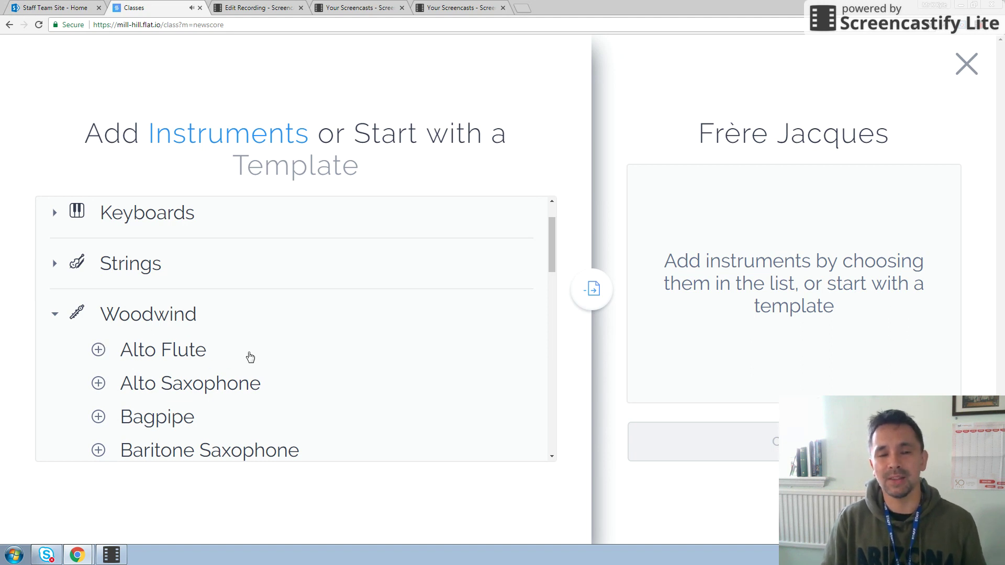
pyautogui.scroll(-5, 273, 360)
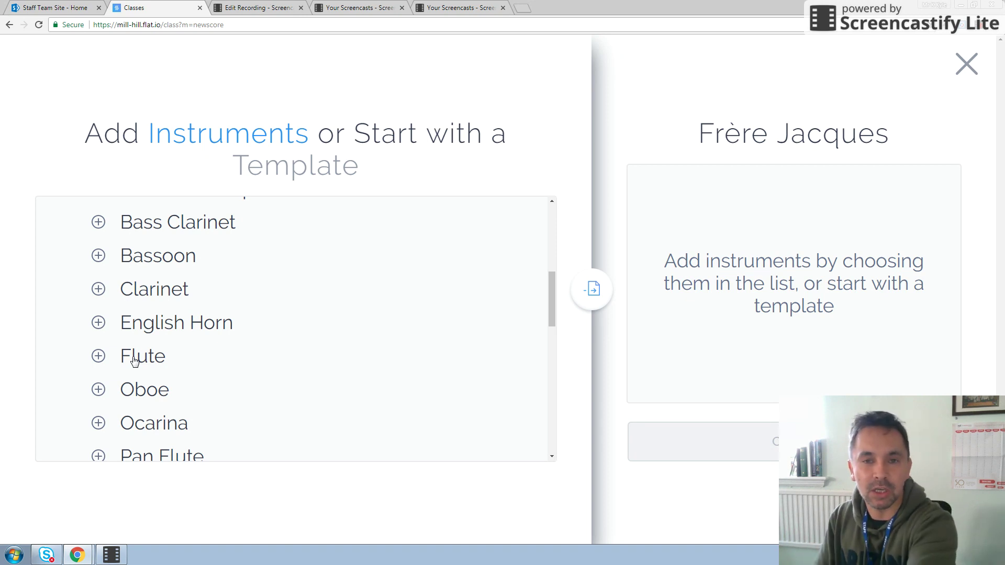
pyautogui.click(135, 360)
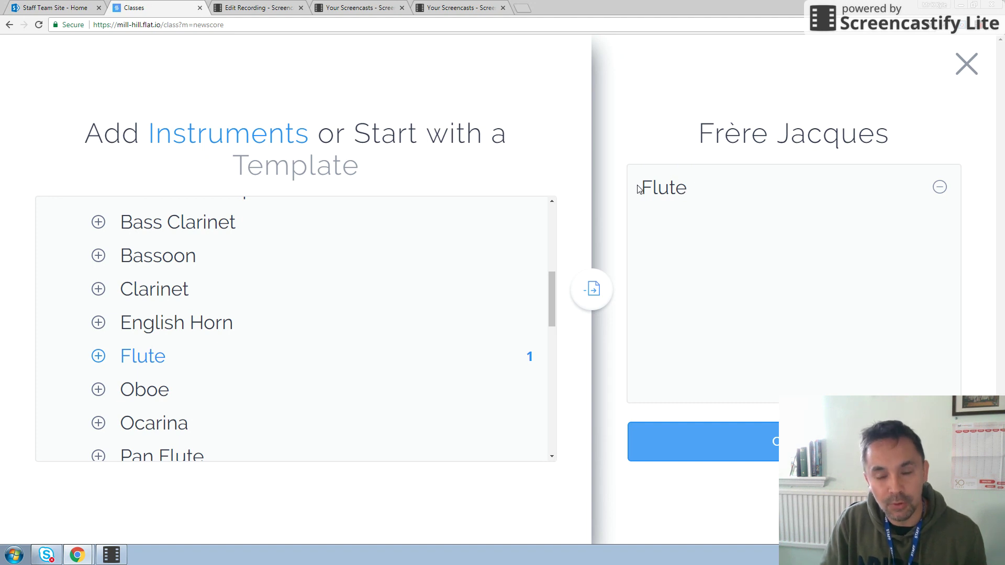
pyautogui.click(777, 443)
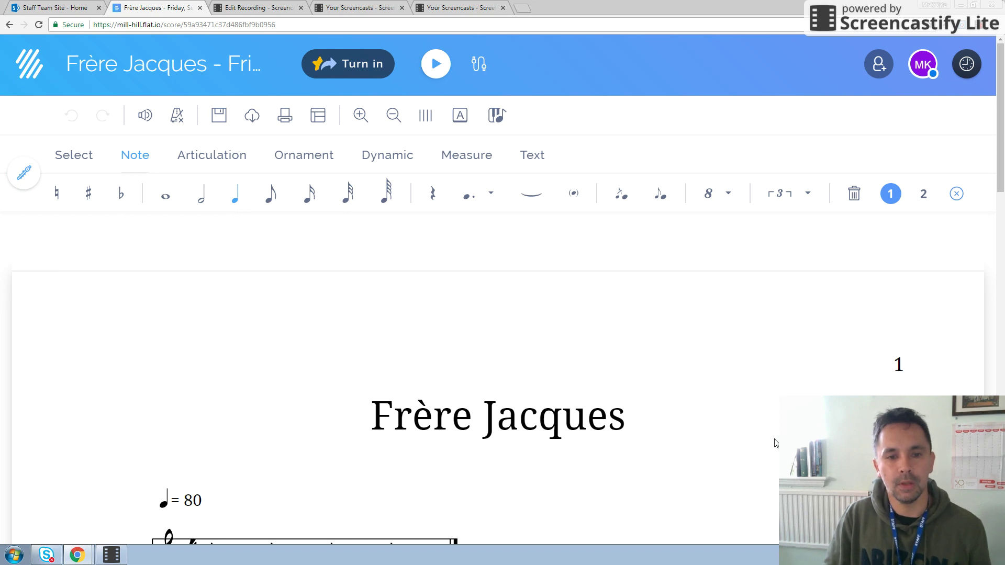
# - Return the input cursor to beat one of the empty 4/4 flute bar of rests
pyautogui.scroll(-3, 773, 441)
pyautogui.scroll(1, 588, 354)
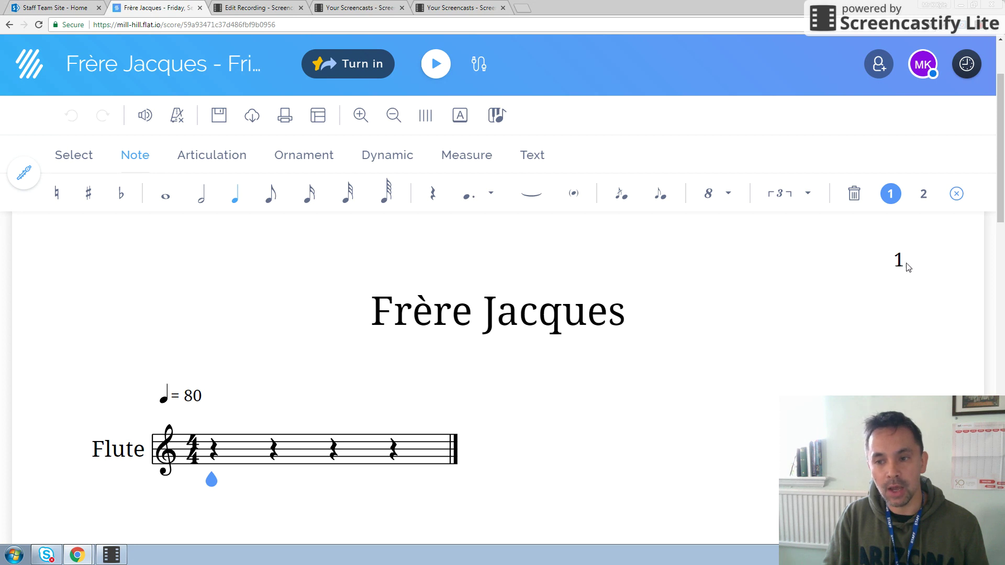
pyautogui.scroll(-1, 213, 375)
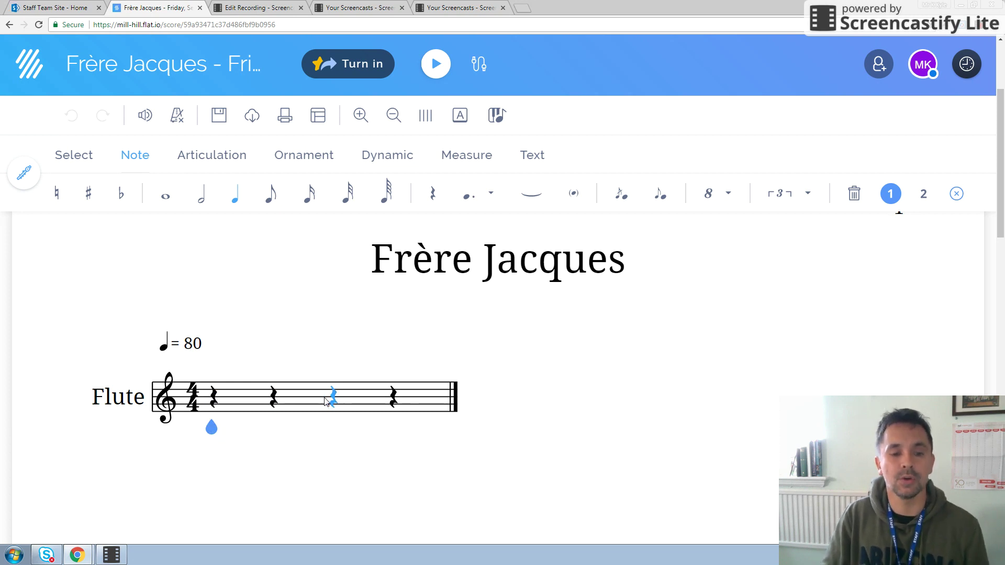
pyautogui.click(383, 400)
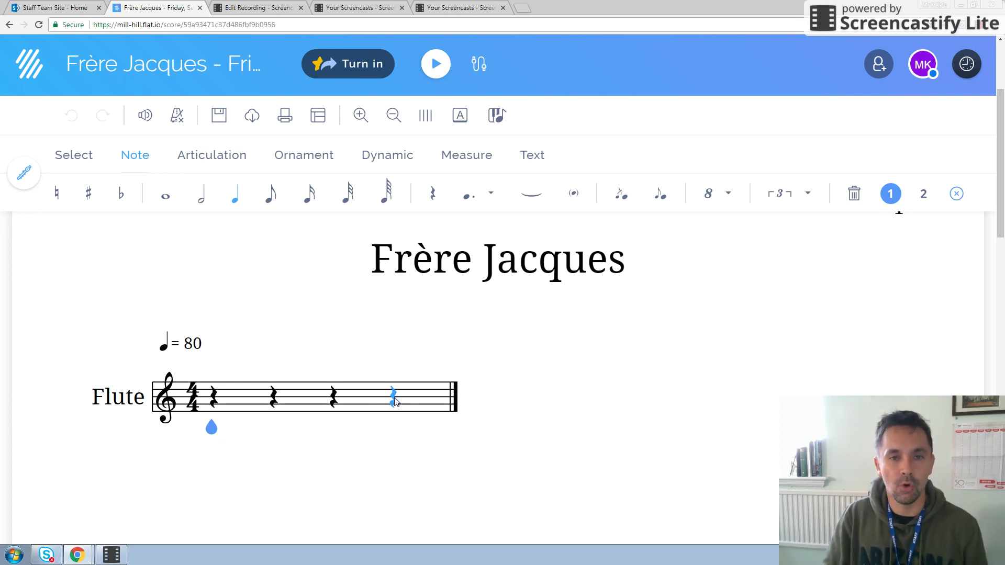
pyautogui.click(147, 439)
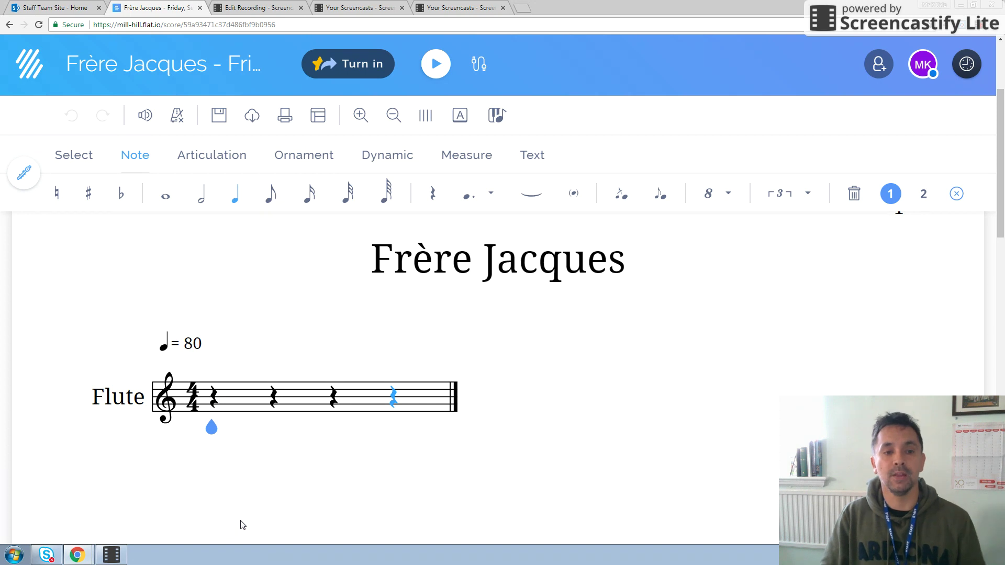
pyautogui.press('Left')
pyautogui.press('Left')
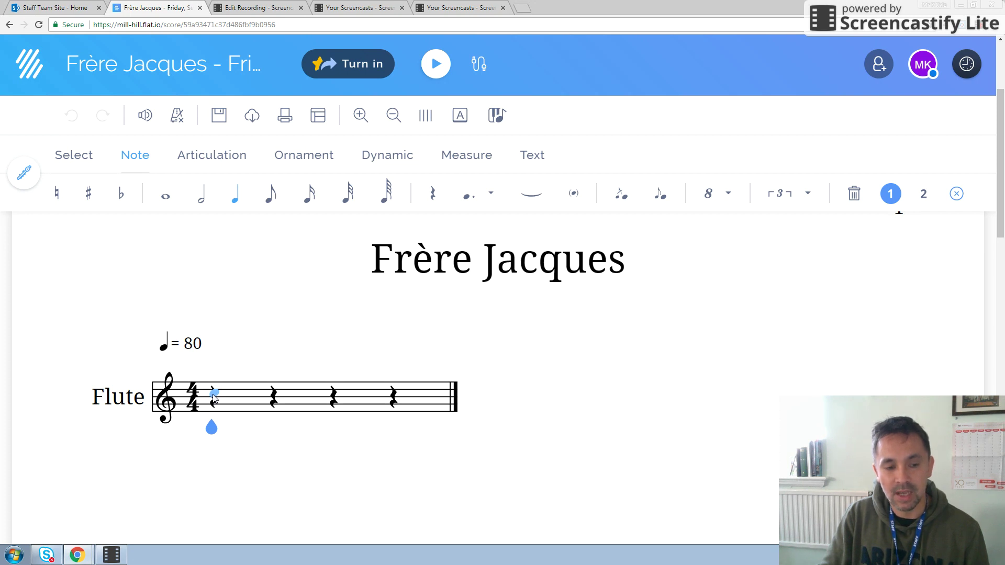
# - Enter quarter notes C, D, E, C in bar 1 and again in bar 2
pyautogui.click(214, 396)
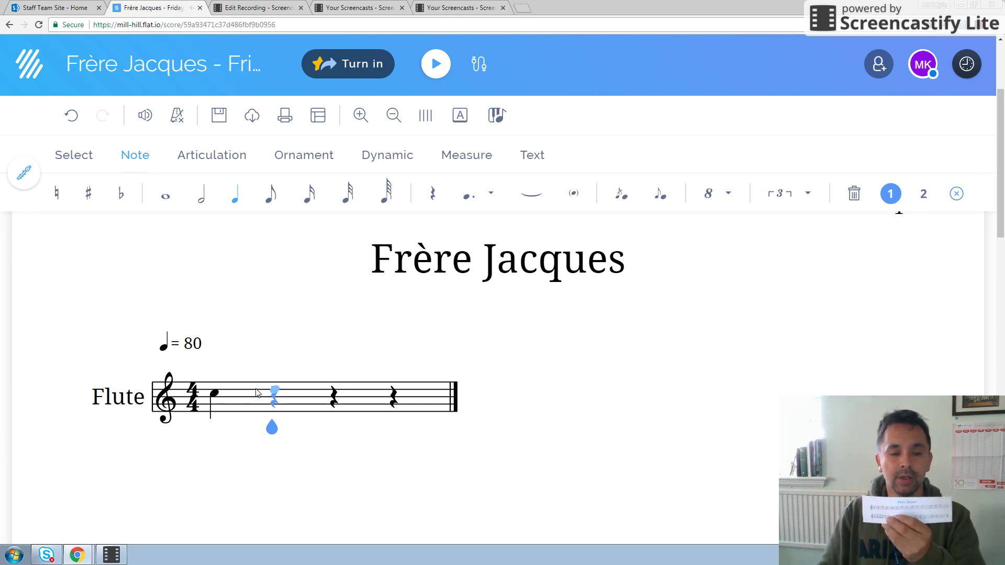
pyautogui.click(256, 393)
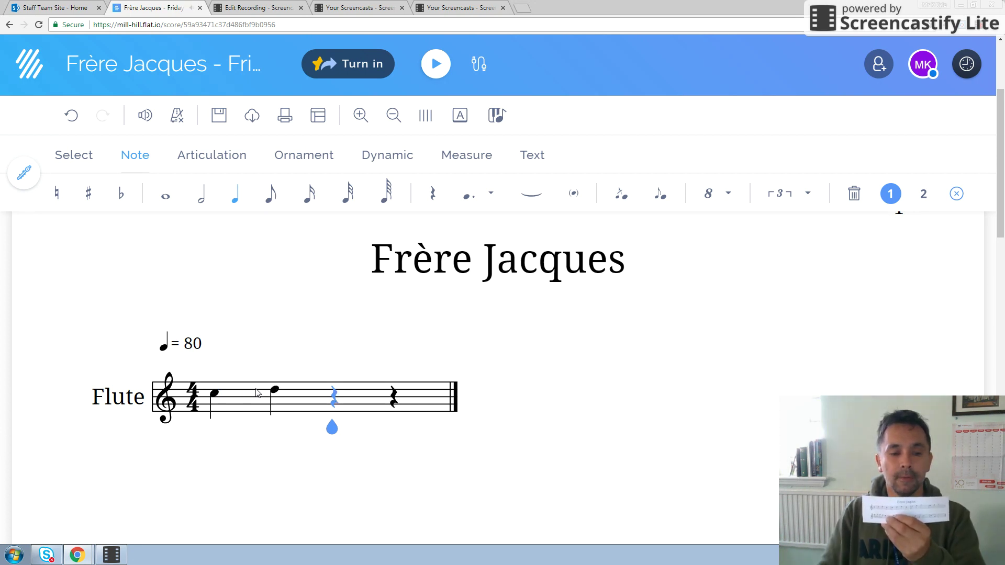
pyautogui.click(321, 392)
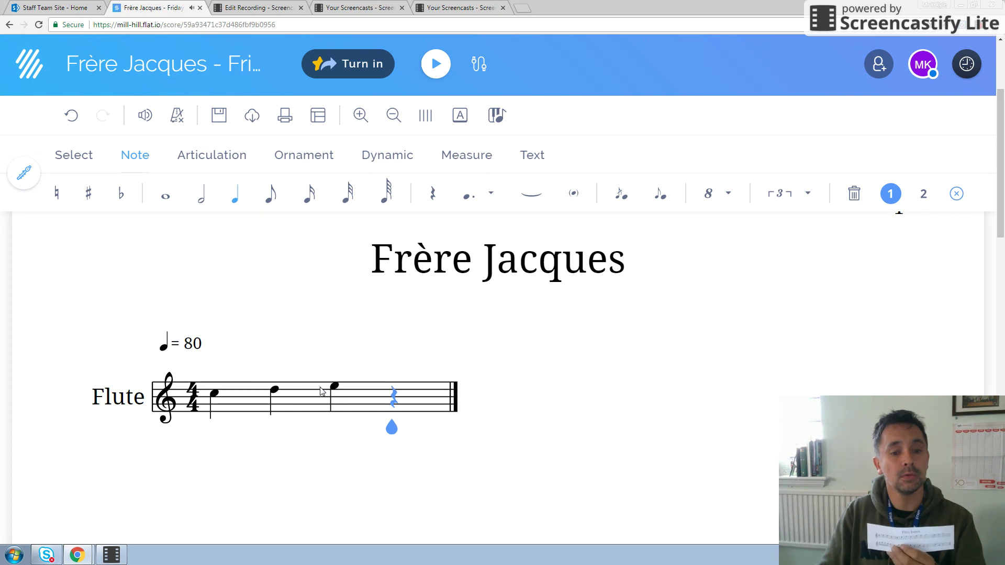
pyautogui.click(380, 397)
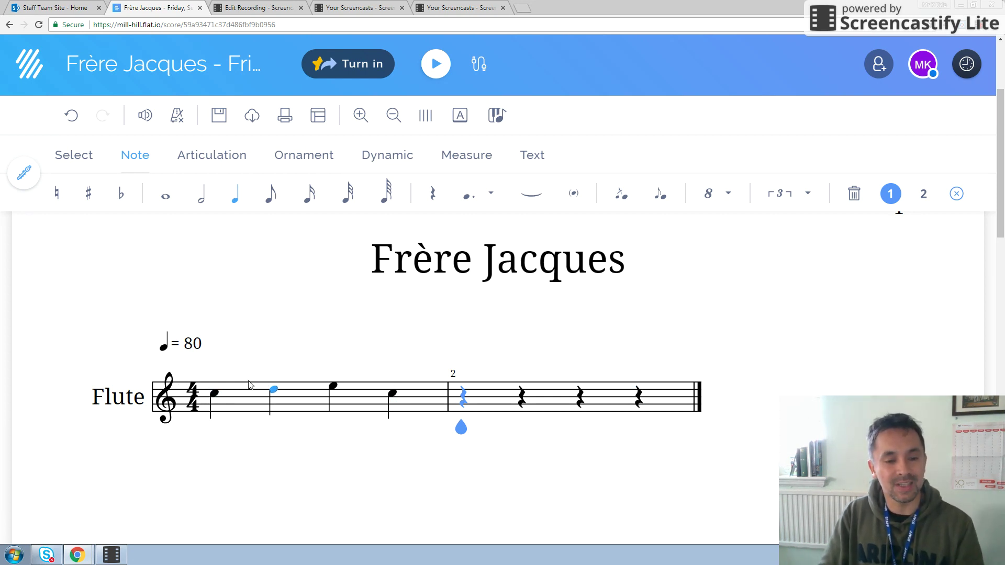
pyautogui.click(475, 394)
pyautogui.click(524, 390)
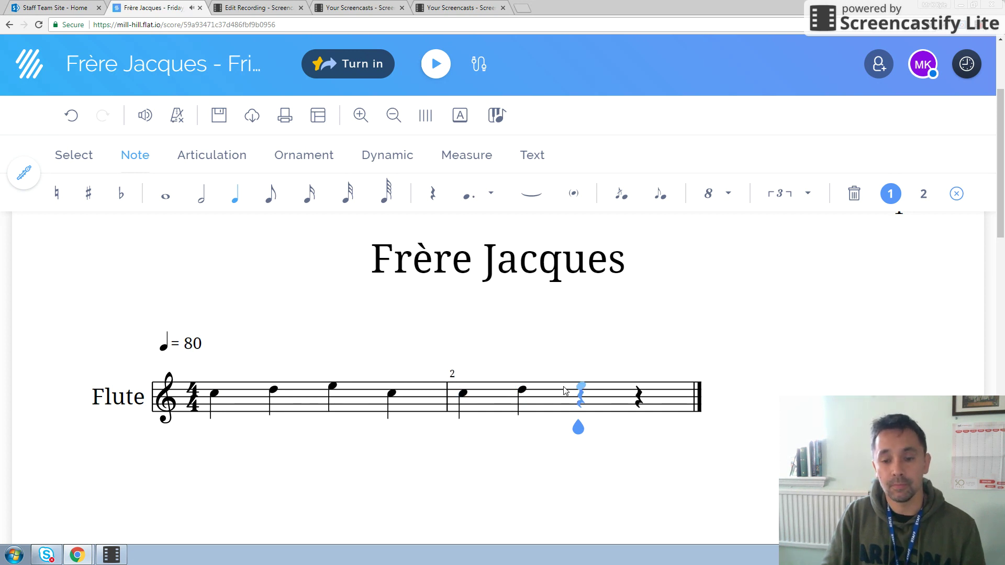
pyautogui.click(565, 388)
pyautogui.click(647, 399)
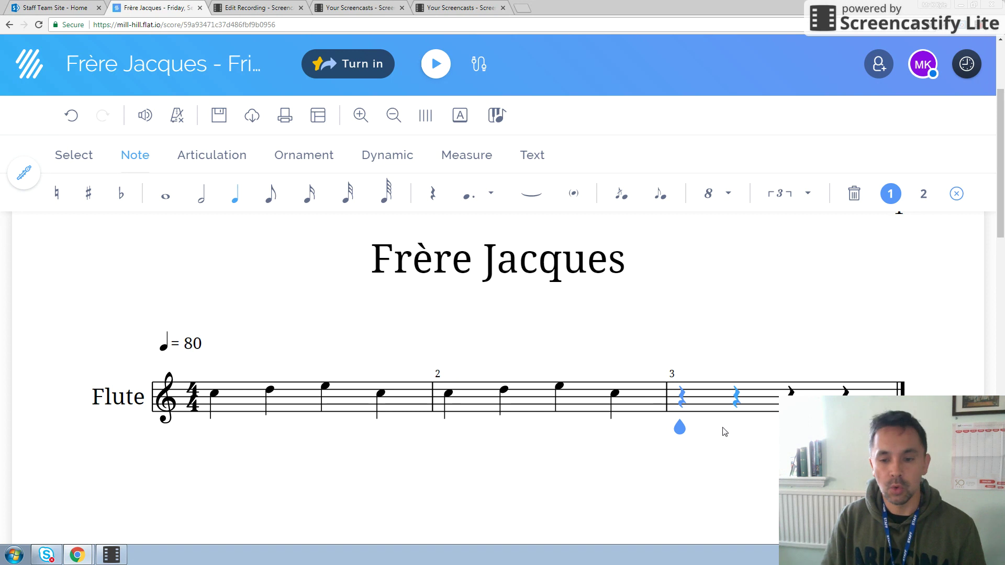
# - Fill bar 3 with quarter notes E, F and a half-note G
pyautogui.click(687, 389)
pyautogui.click(726, 387)
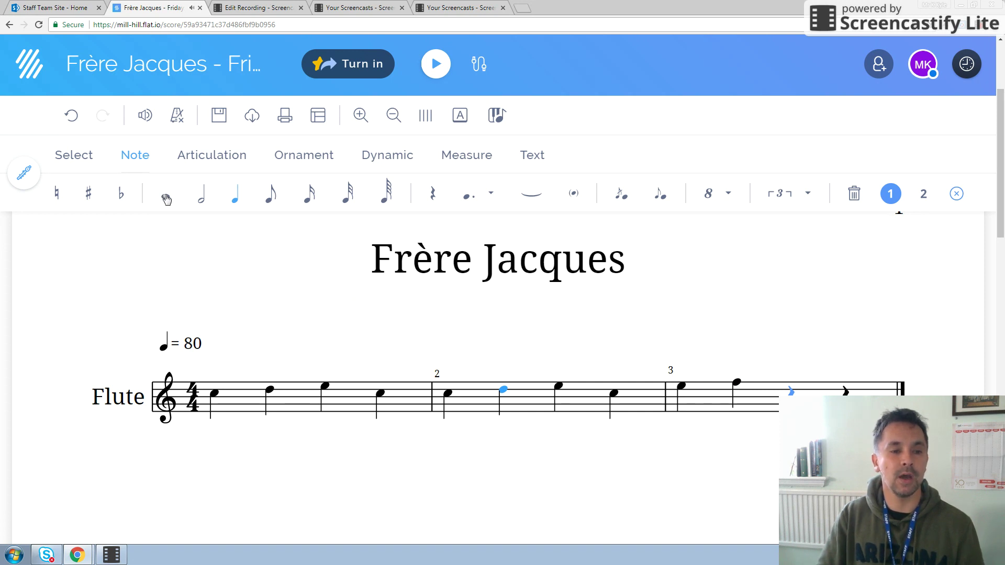
pyautogui.click(203, 203)
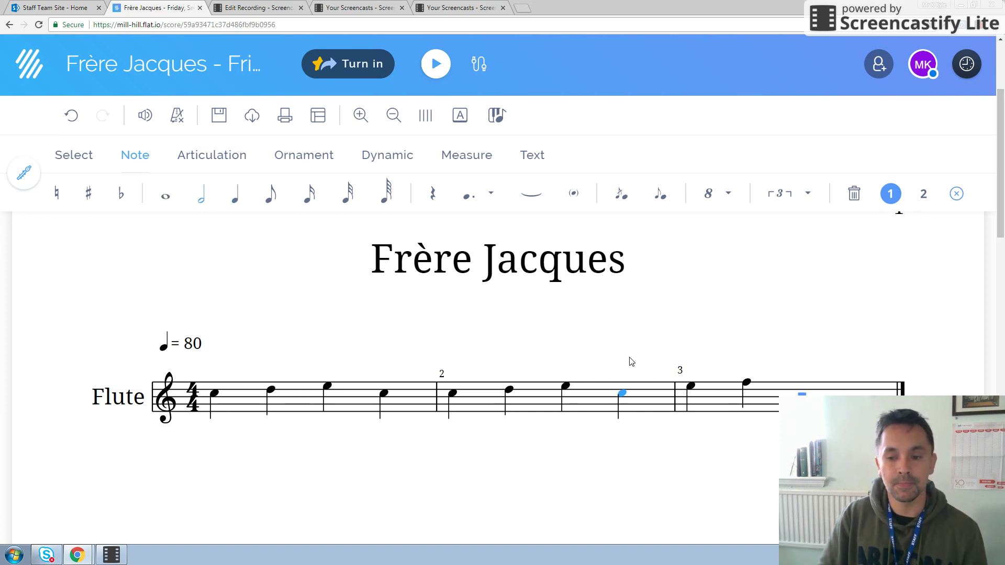
pyautogui.click(822, 384)
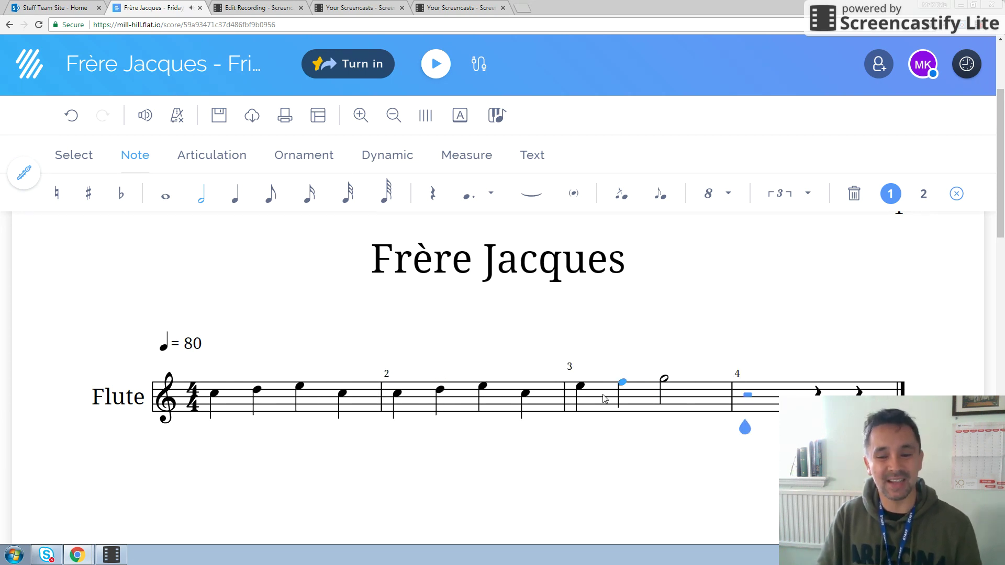
# - Fill bar 4 with quarter notes E, F and a half-note G
pyautogui.click(235, 199)
pyautogui.press('e')
pyautogui.press('f')
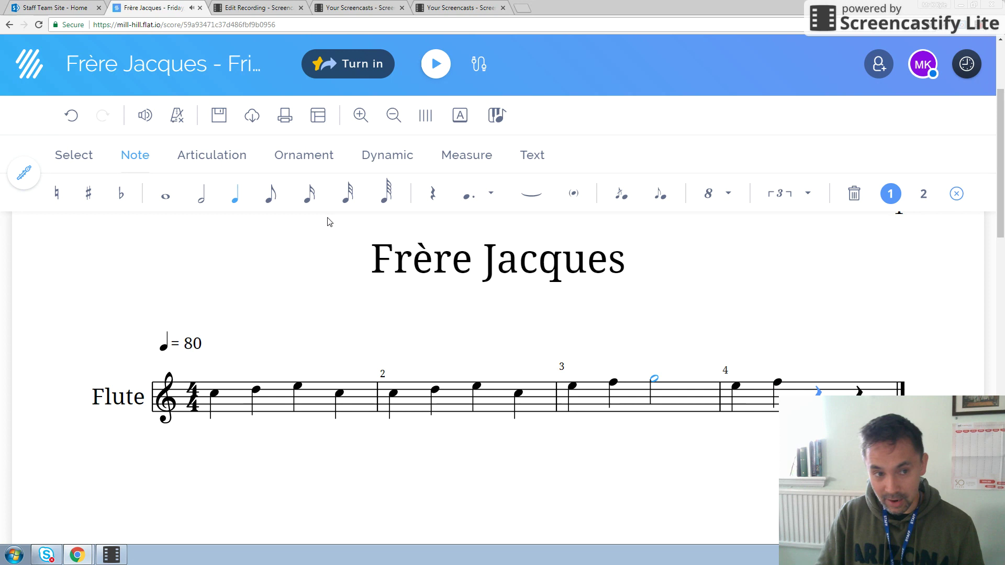
pyautogui.click(202, 201)
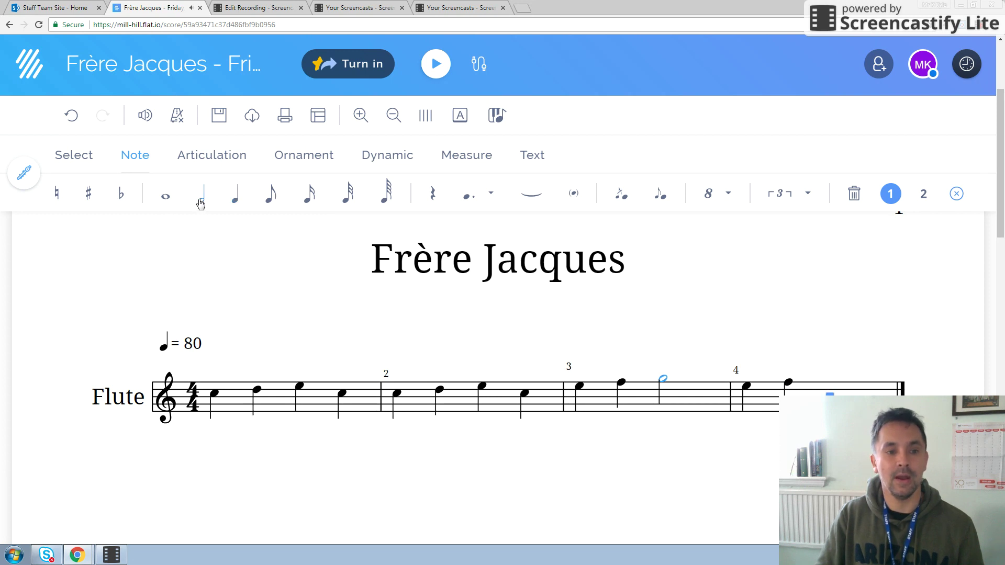
pyautogui.click(829, 381)
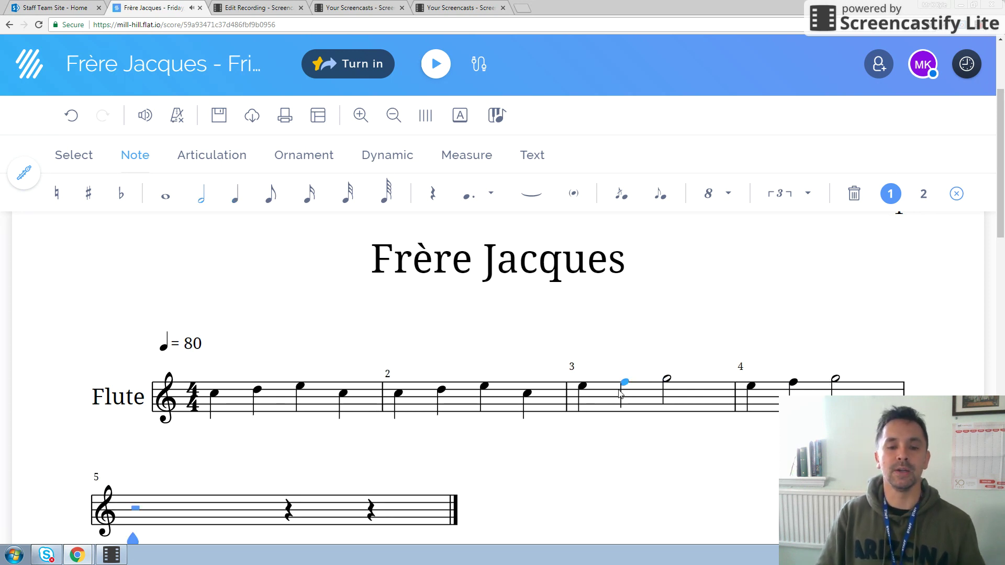
# - Fill bar 5 with eighth notes G, A, G, F and quarter notes E, C
pyautogui.scroll(-1, 620, 394)
pyautogui.scroll(-1, 619, 393)
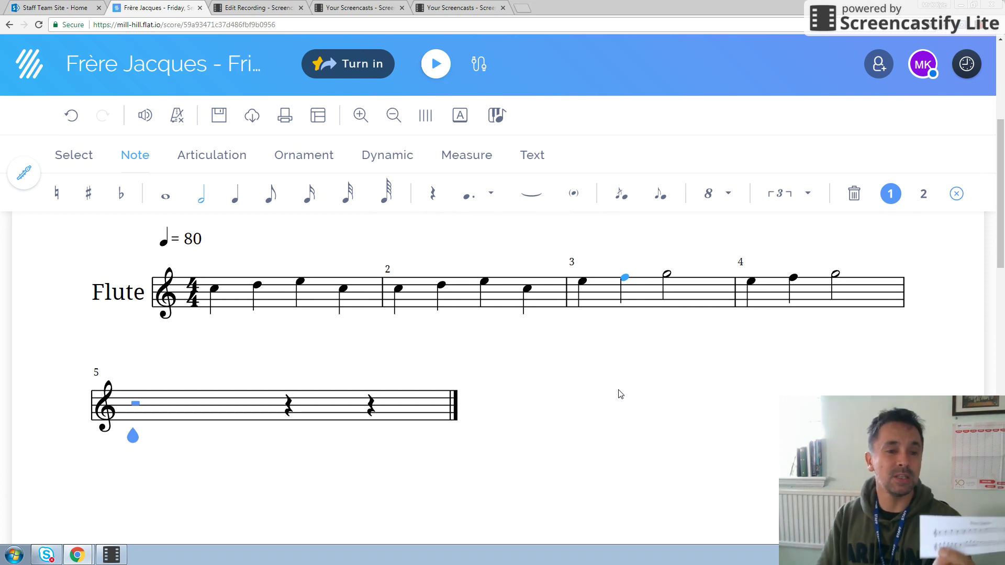
pyautogui.click(257, 284)
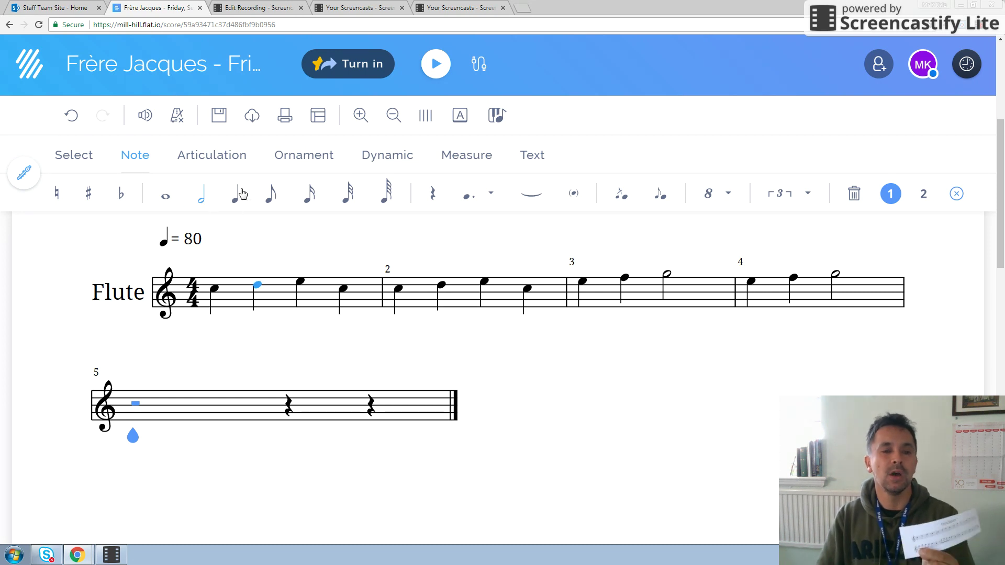
pyautogui.click(270, 205)
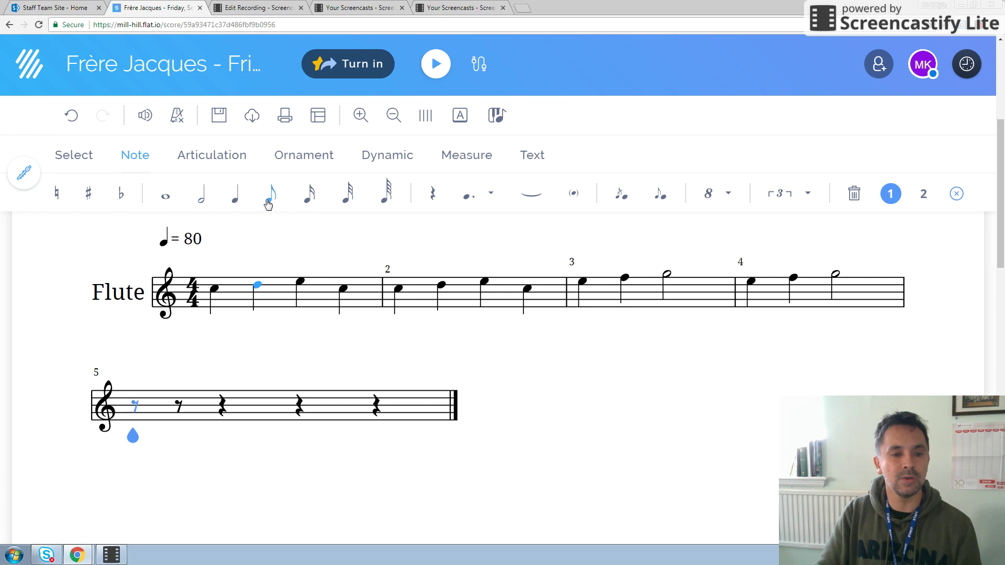
pyautogui.click(135, 389)
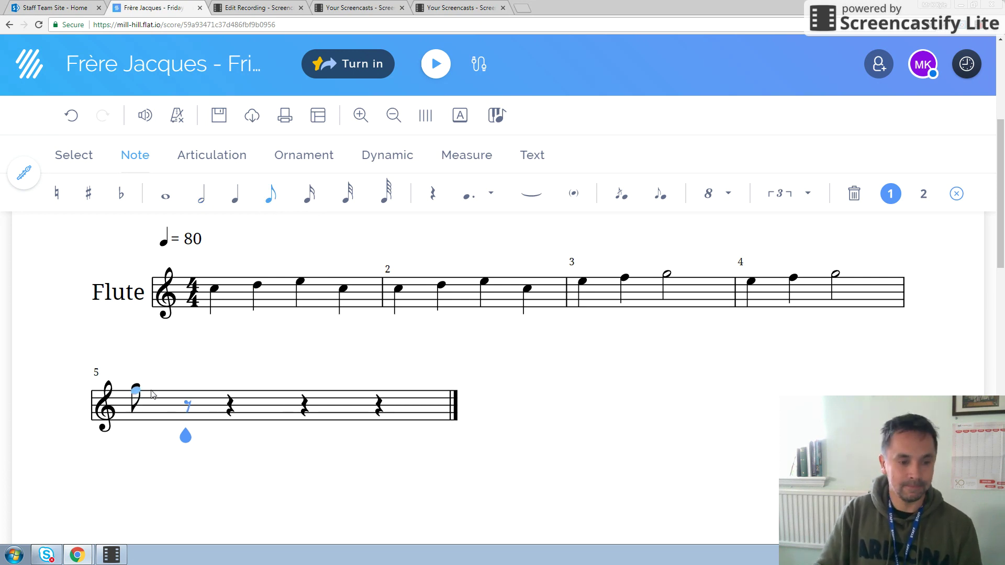
pyautogui.click(196, 386)
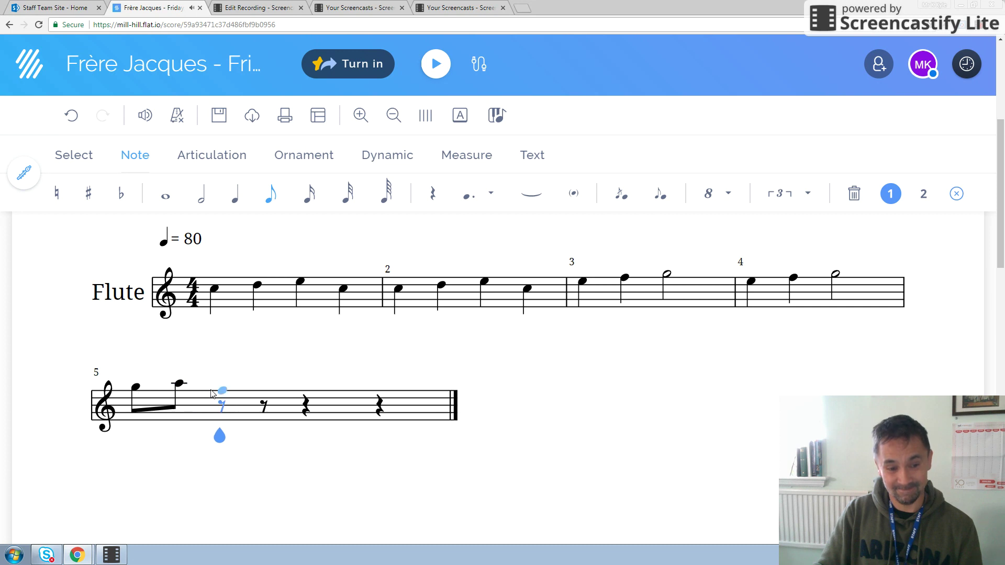
pyautogui.click(219, 388)
pyautogui.click(251, 393)
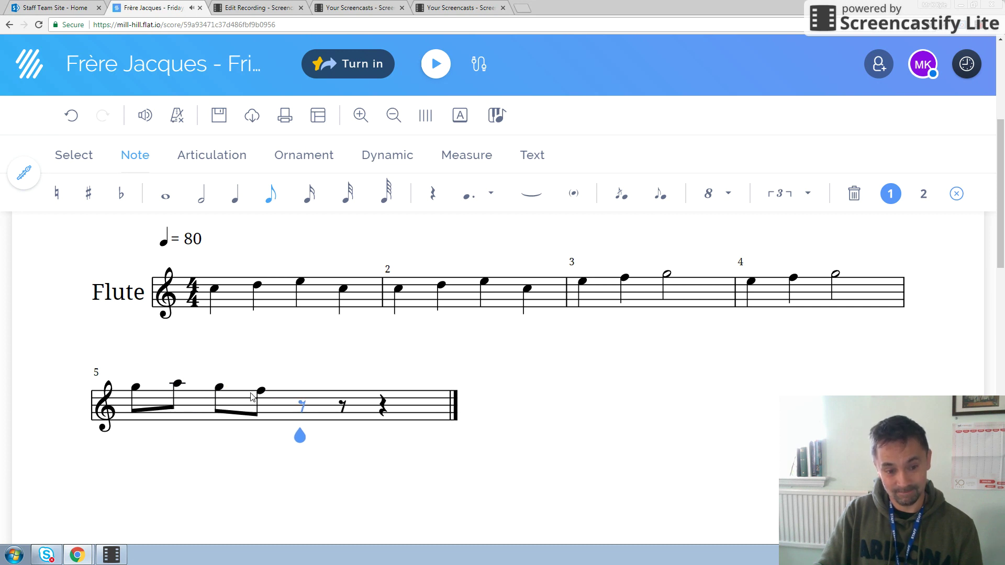
pyautogui.click(237, 201)
pyautogui.click(307, 393)
pyautogui.click(388, 402)
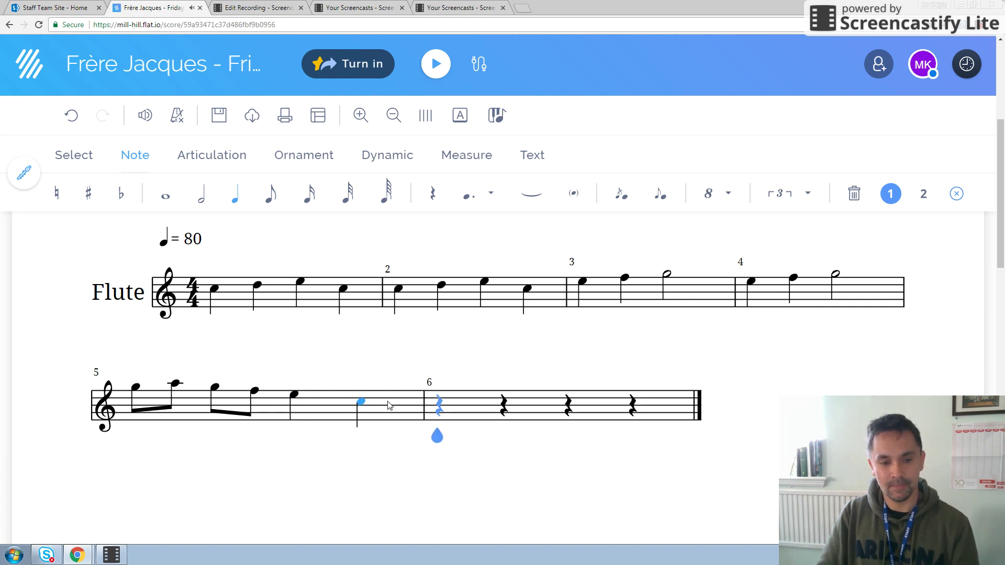
# - Begin bar 6 with eighth notes G and A
pyautogui.click(271, 195)
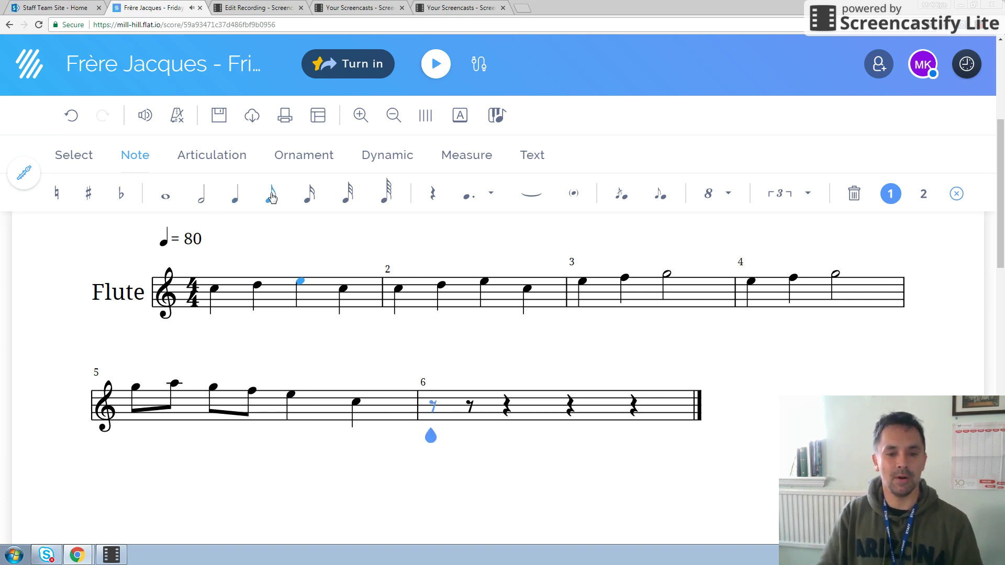
pyautogui.click(434, 387)
pyautogui.click(472, 384)
# - Add eighth notes G and F to bar 6 and delete the misplaced quarter note
pyautogui.click(498, 387)
pyautogui.click(547, 398)
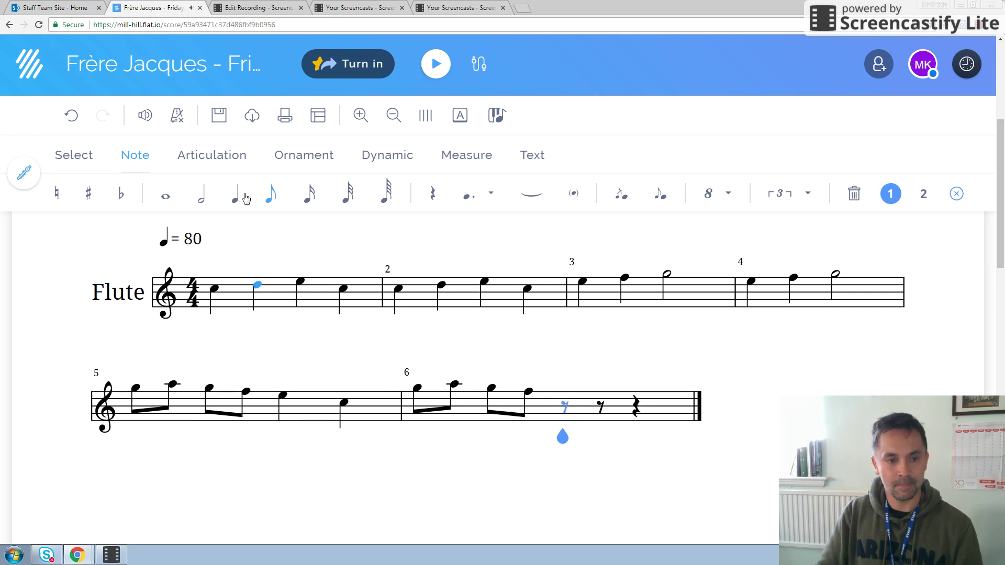
pyautogui.click(580, 397)
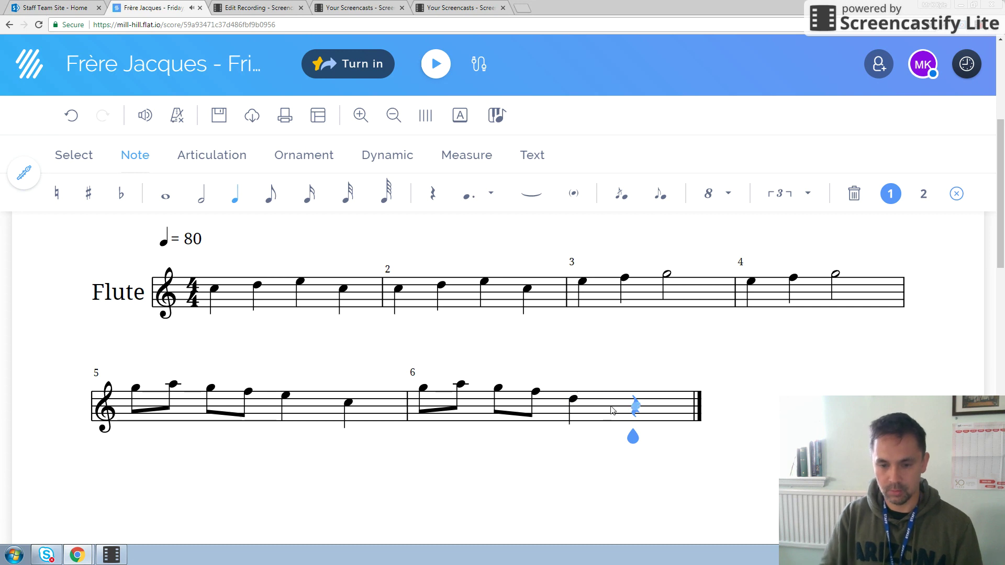
pyautogui.press('Left')
pyautogui.press('BackSpace')
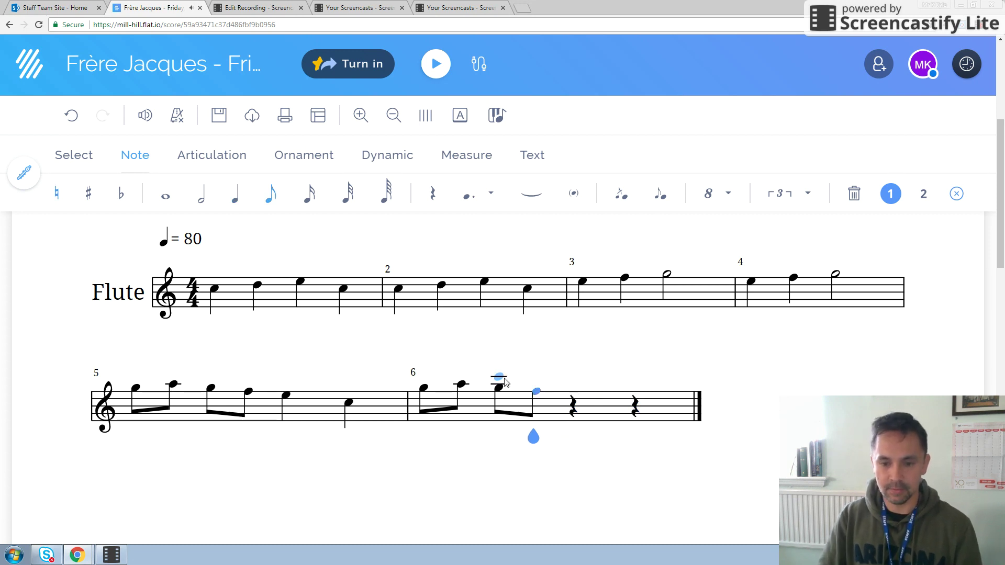
# - Finish bar 6 with quarter notes E and C, then start bar 7 with C and G
pyautogui.press('Right')
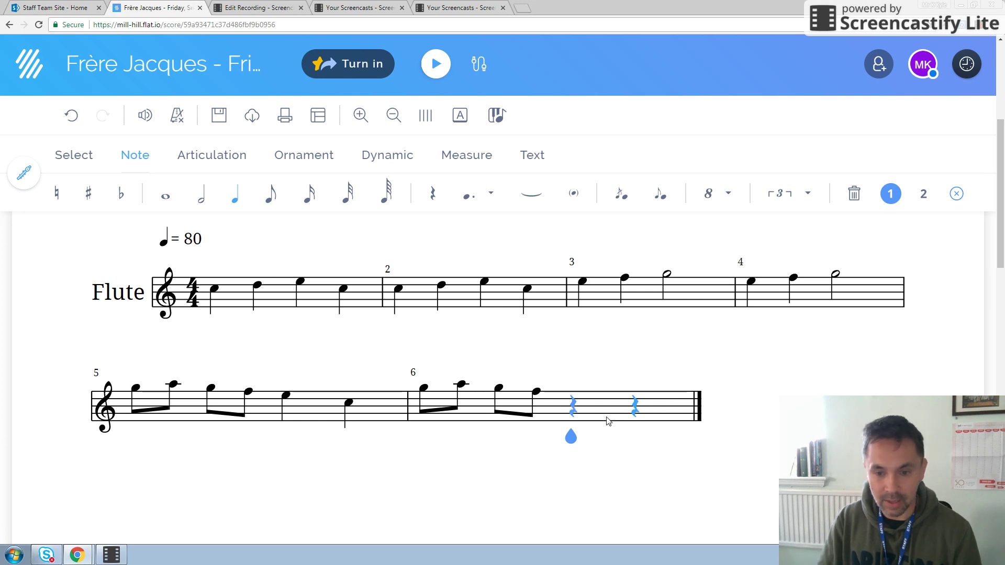
pyautogui.press('e')
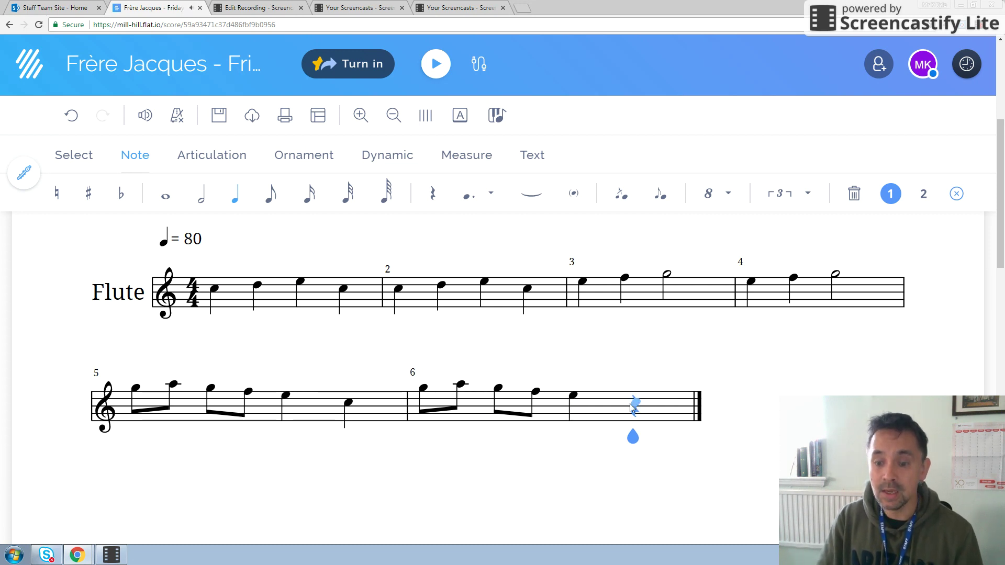
pyautogui.press('c')
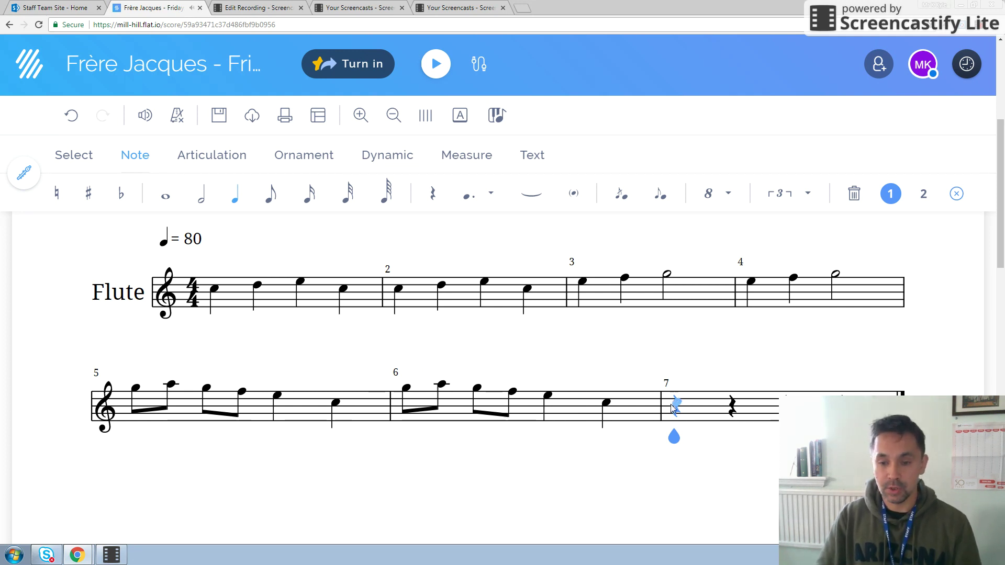
pyautogui.press('c')
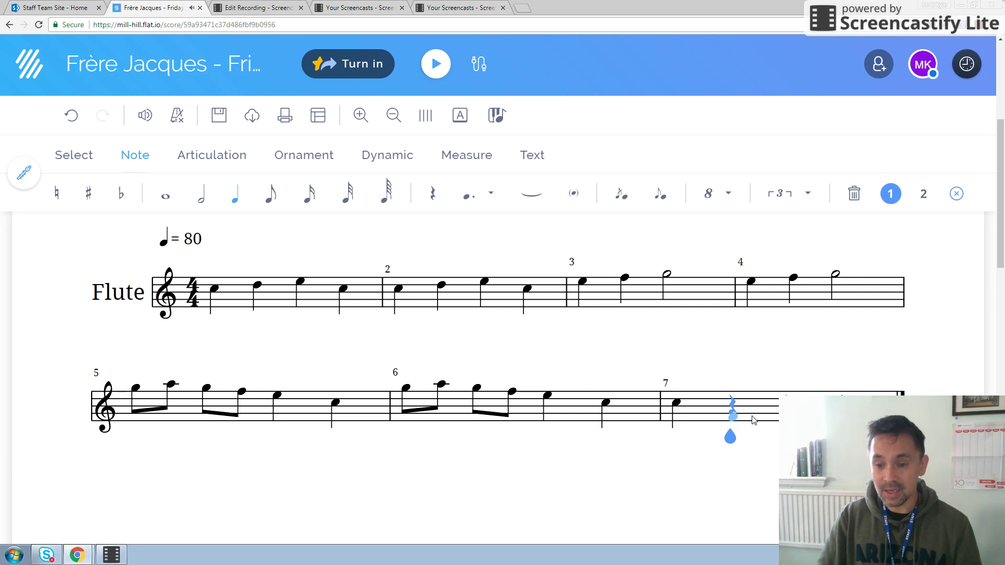
pyautogui.click(754, 420)
# - Complete bar 7 with a half-note C
pyautogui.hotkey('ctrl', 'Home')
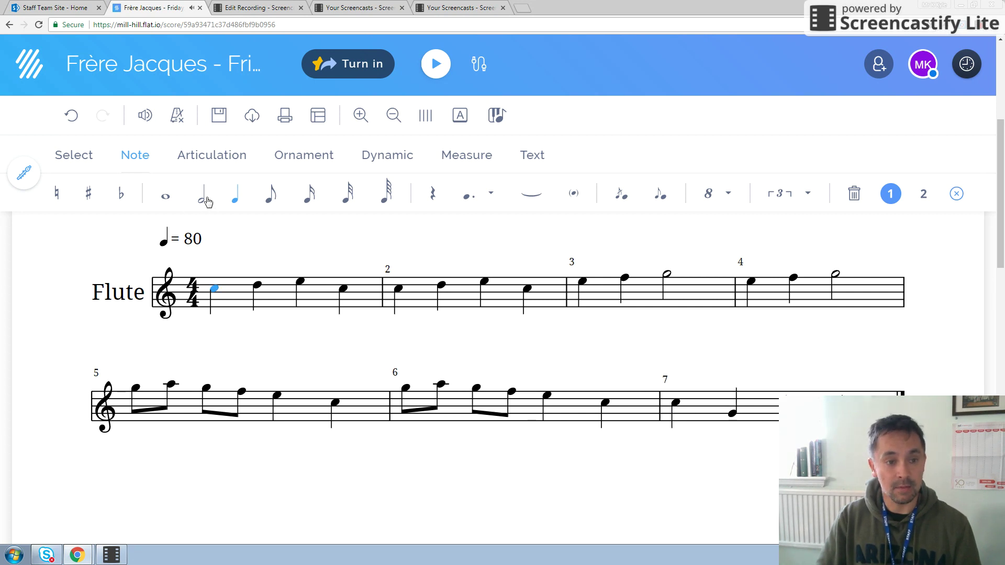
pyautogui.click(202, 195)
pyautogui.press('c')
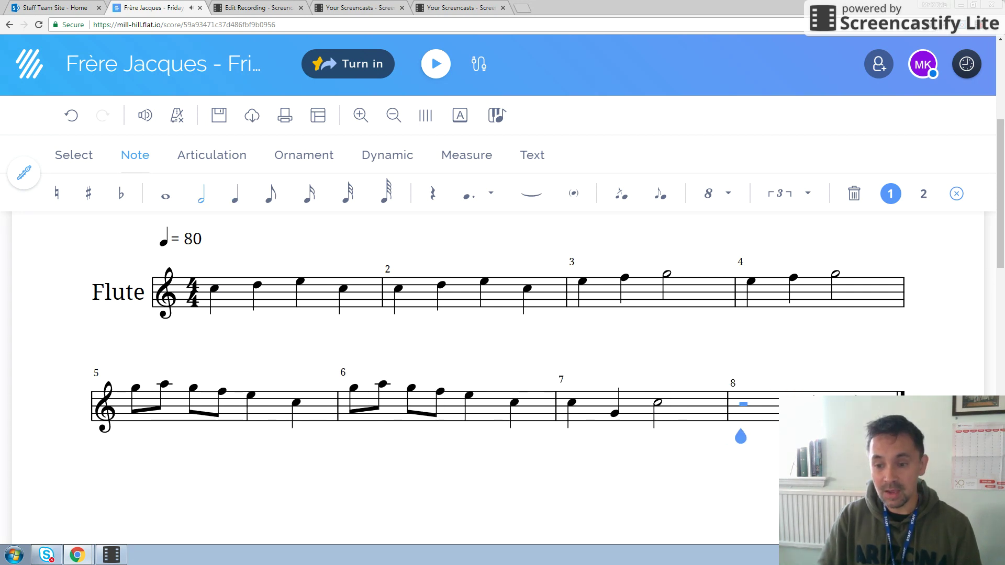
pyautogui.click(398, 288)
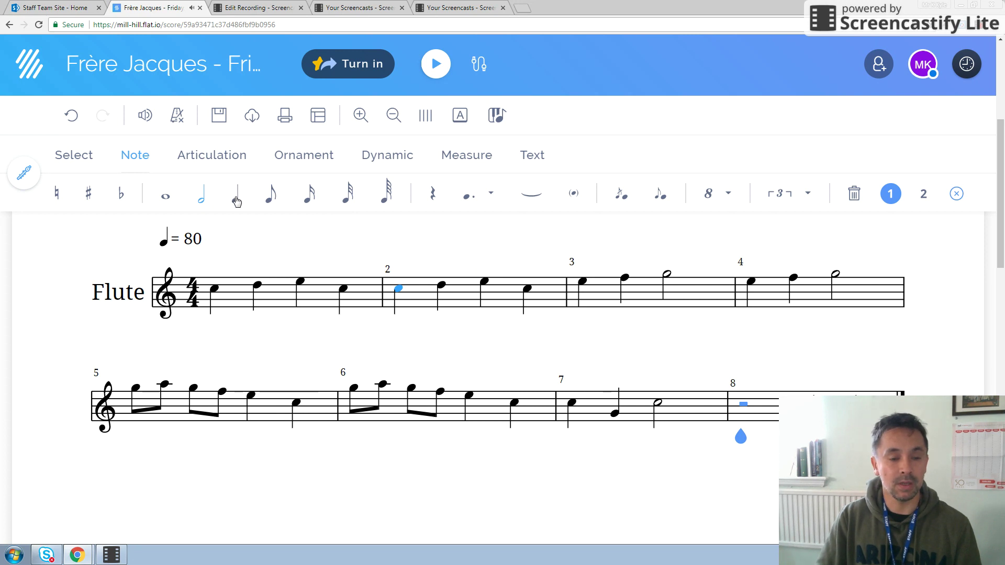
# - Fill bar 8 with quarter notes C, G and a half-note C
pyautogui.click(236, 202)
pyautogui.click(742, 407)
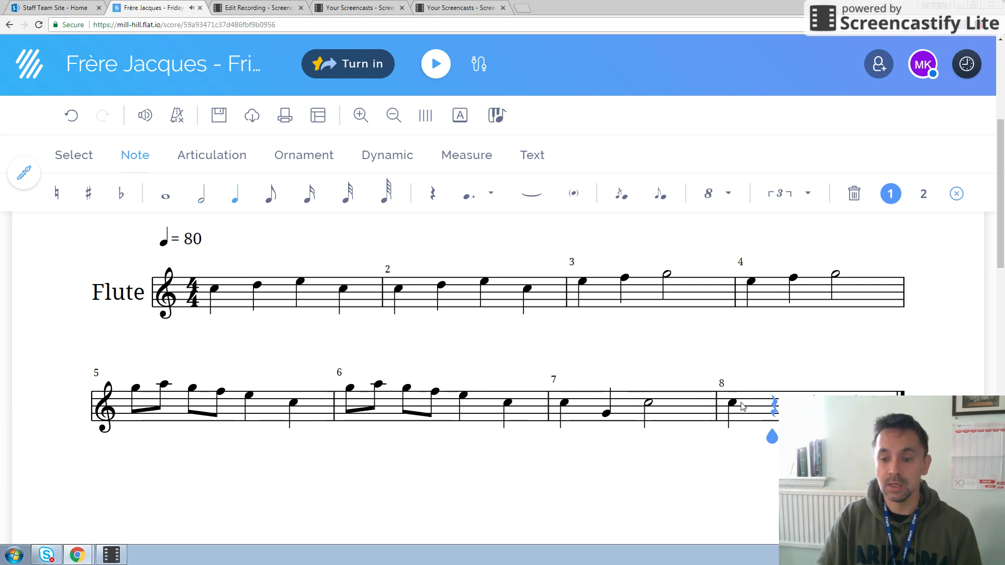
pyautogui.press('g')
pyautogui.click(214, 289)
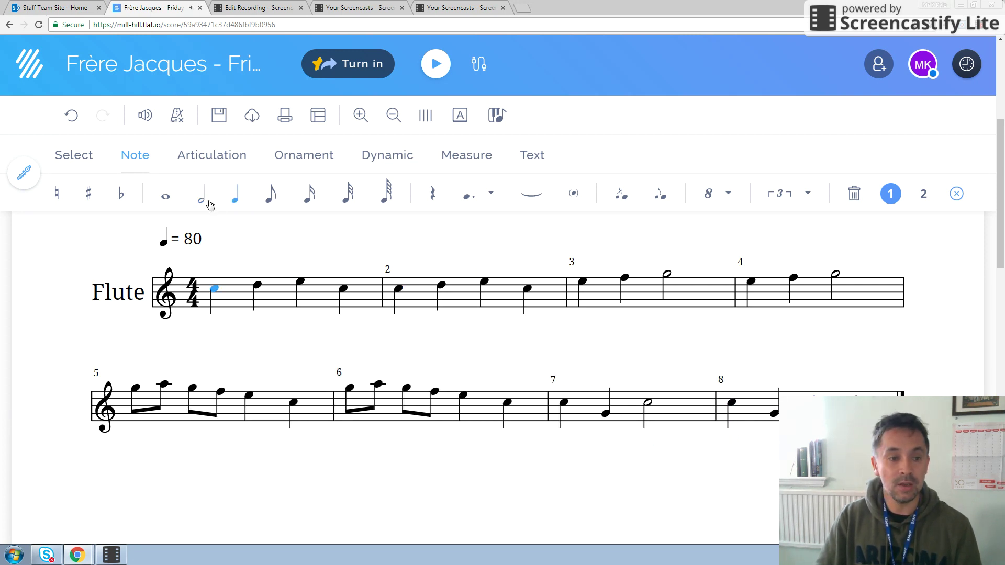
pyautogui.click(201, 195)
pyautogui.click(831, 403)
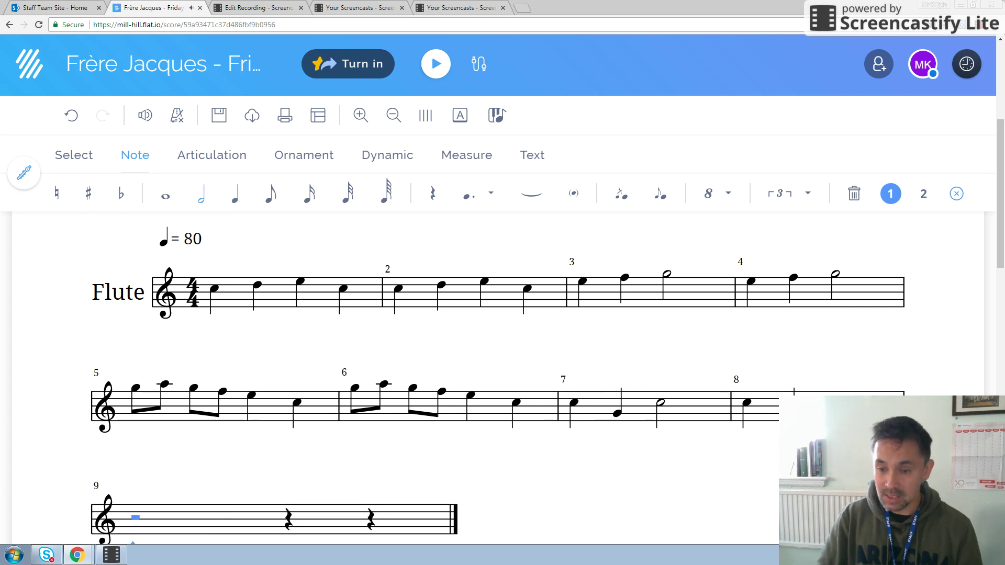
pyautogui.scroll(-1, 713, 389)
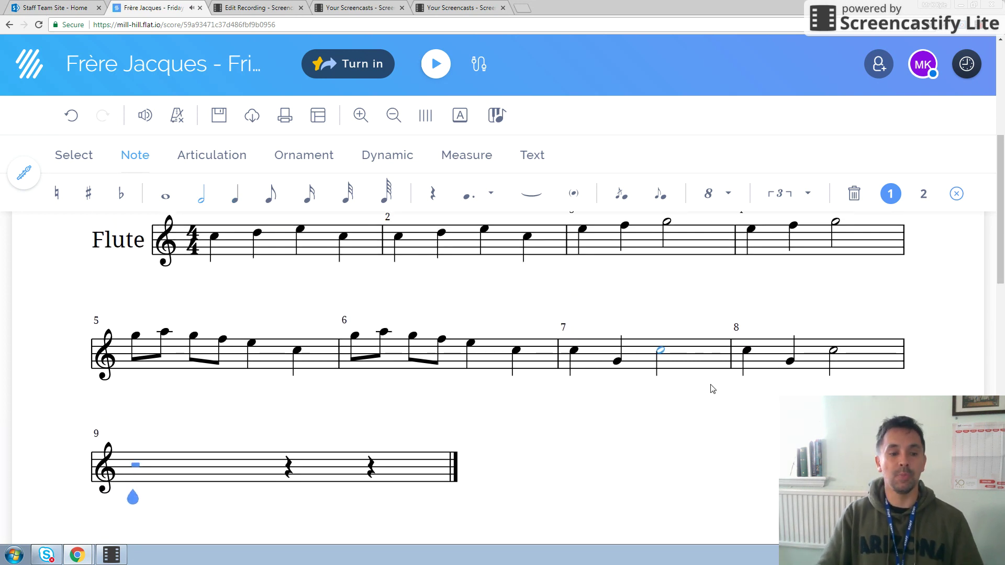
# - Switch the toolbar to the Measure tab's editing tools
pyautogui.scroll(-1, 295, 460)
pyautogui.scroll(1, 296, 460)
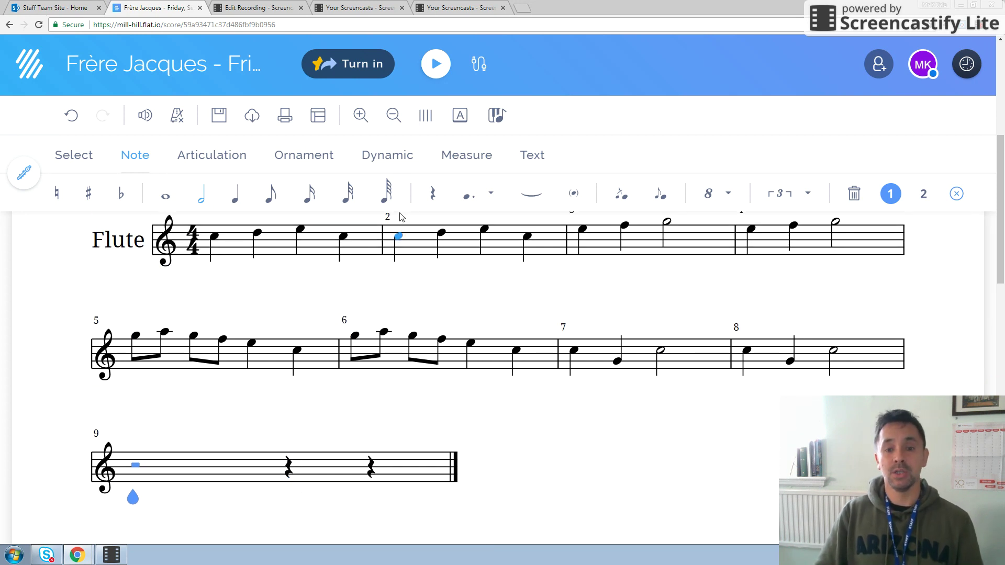
pyautogui.click(465, 161)
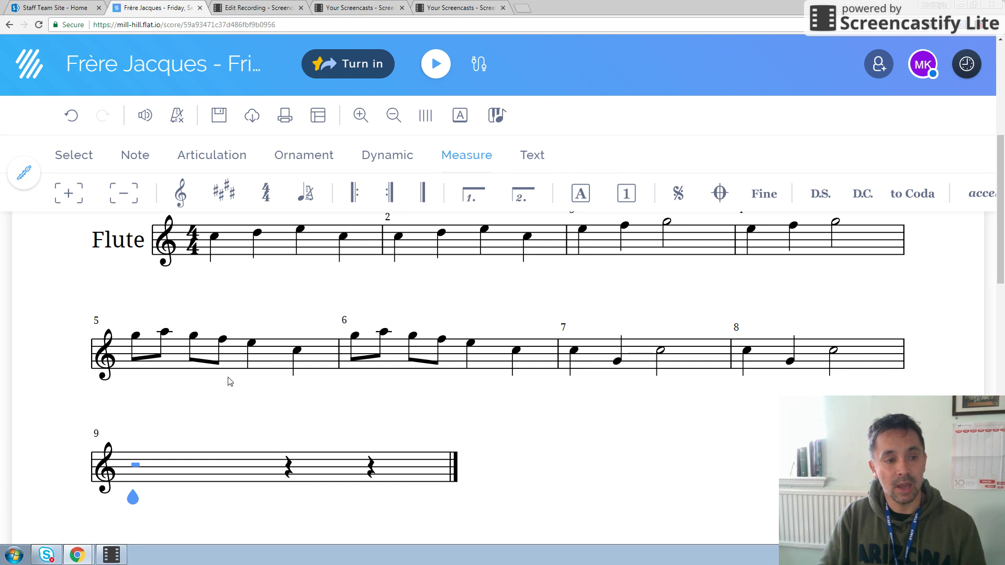
# - Delete the empty bar 9 and step the selection back toward bar 1
pyautogui.click(124, 196)
pyautogui.scroll(3, 400, 512)
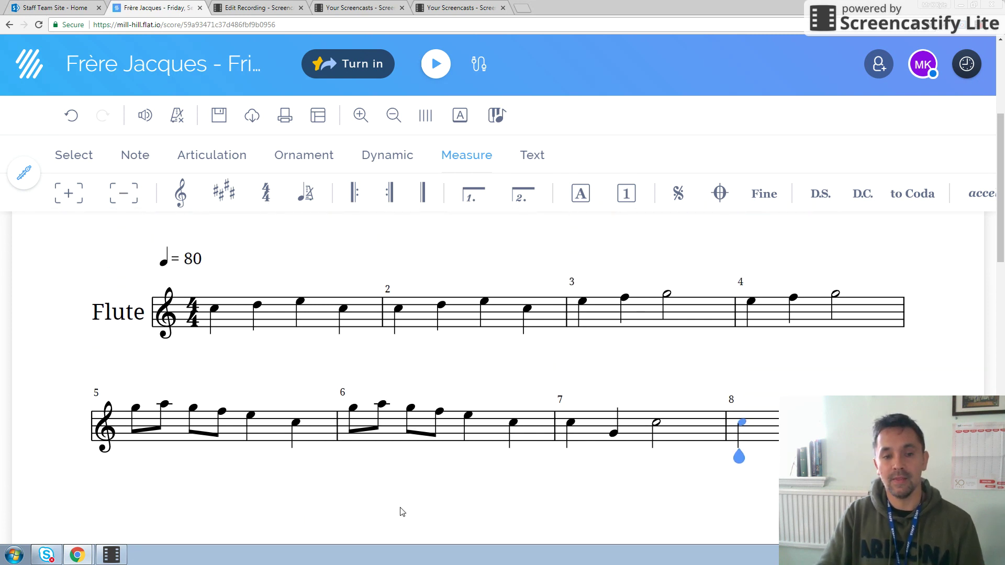
pyautogui.scroll(-2, 400, 512)
pyautogui.scroll(2, 403, 495)
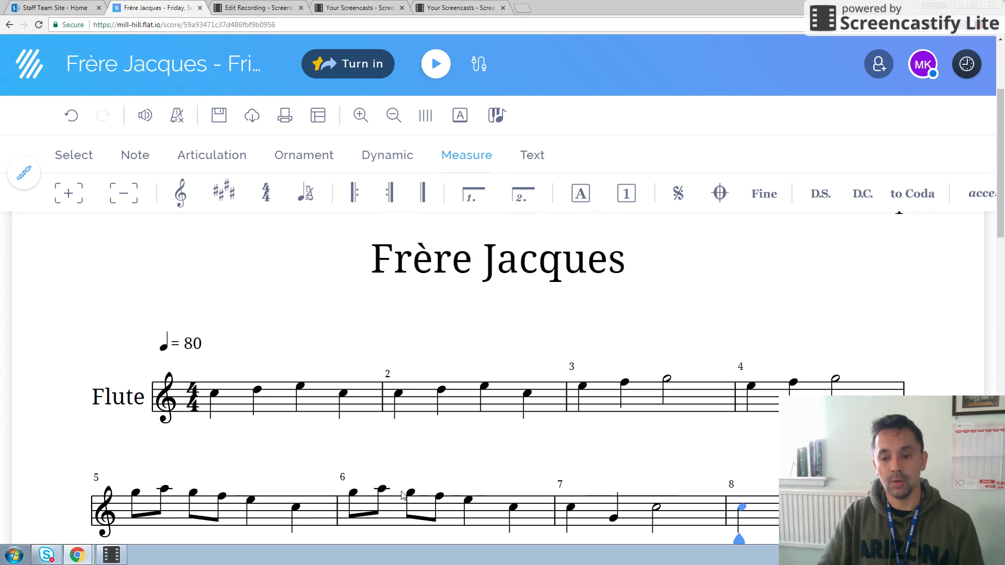
pyautogui.press('Left')
pyautogui.press('Left')
pyautogui.press('Left')
pyautogui.press('Left')
pyautogui.press('Left')
pyautogui.press('Left')
pyautogui.press('Left')
pyautogui.press('Left')
pyautogui.press('Left')
pyautogui.press('Left')
pyautogui.press('Left')
pyautogui.press('Left')
pyautogui.press('Left')
pyautogui.press('Left')
pyautogui.press('Left')
pyautogui.press('Left')
pyautogui.press('Left')
pyautogui.press('Left')
pyautogui.press('Left')
pyautogui.press('Left')
pyautogui.press('Left')
pyautogui.press('Left')
pyautogui.press('Left')
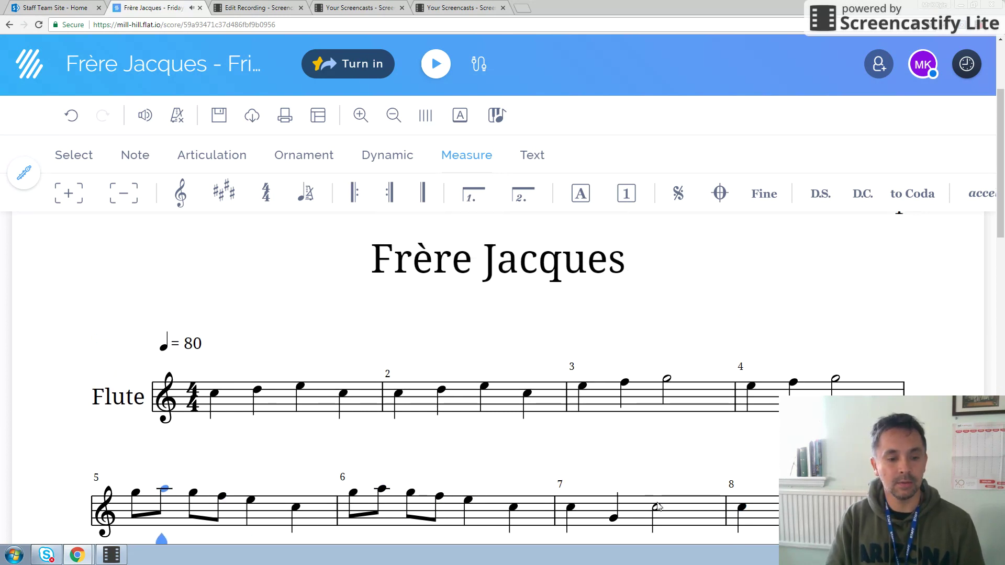
pyautogui.press('Left')
pyautogui.press('Left')
pyautogui.press('Left')
pyautogui.press('Left')
pyautogui.press('Left')
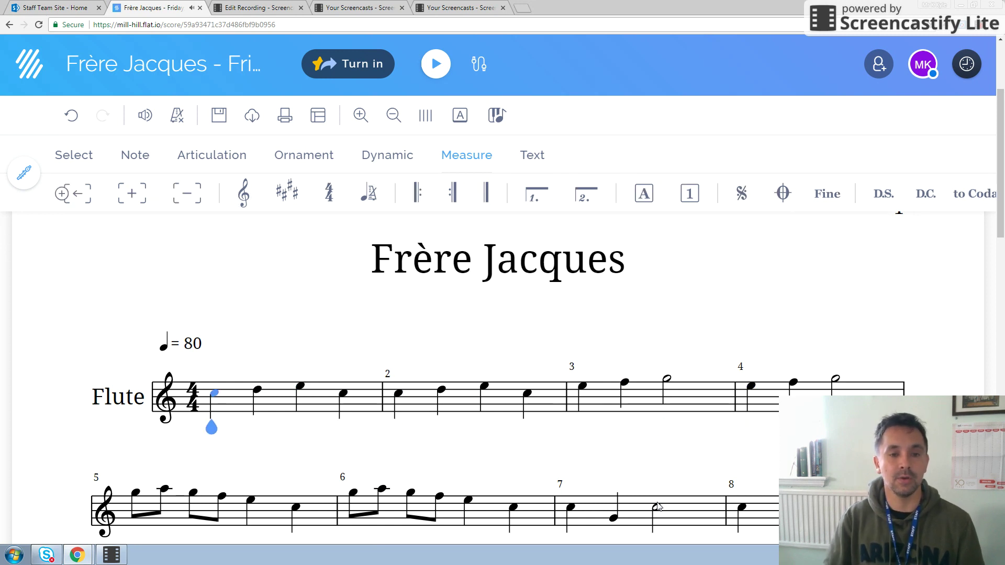
# - Start playback of the Frère Jacques flute melody from bar 1
pyautogui.click(436, 64)
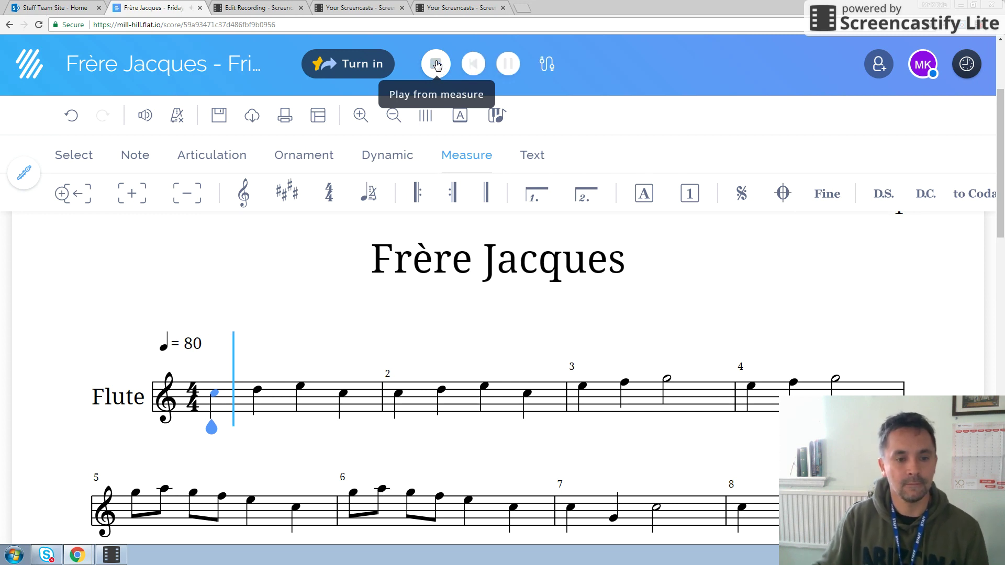